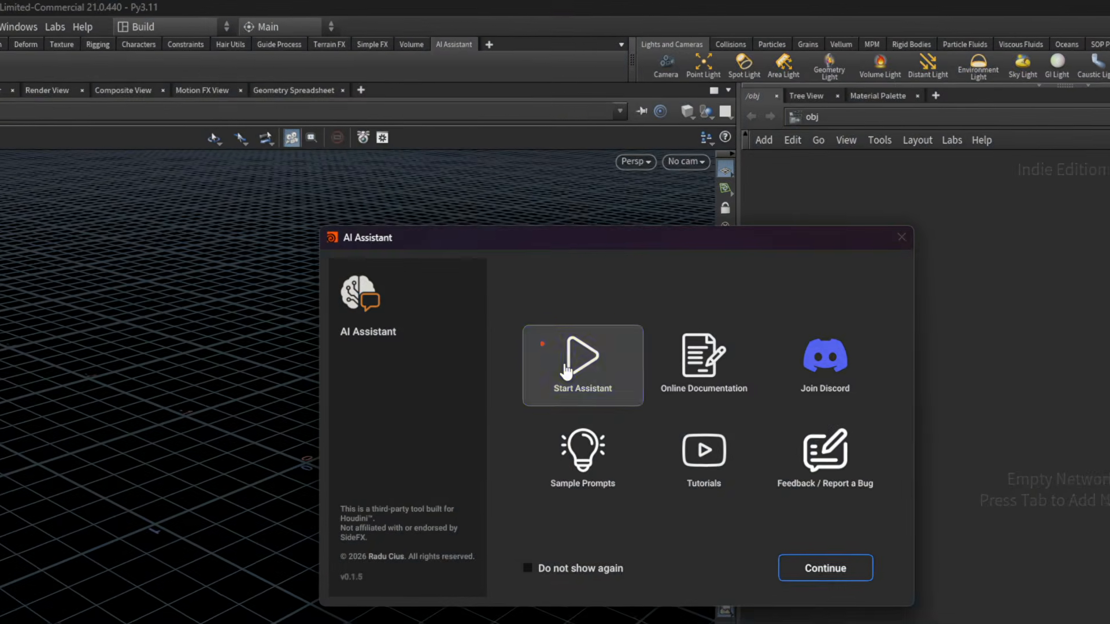
# Step: Start the AI Assistant, switch its status to Running, and enter the prompt "Create an complex Asteroid Rock generator"
pyautogui.click(634, 386)
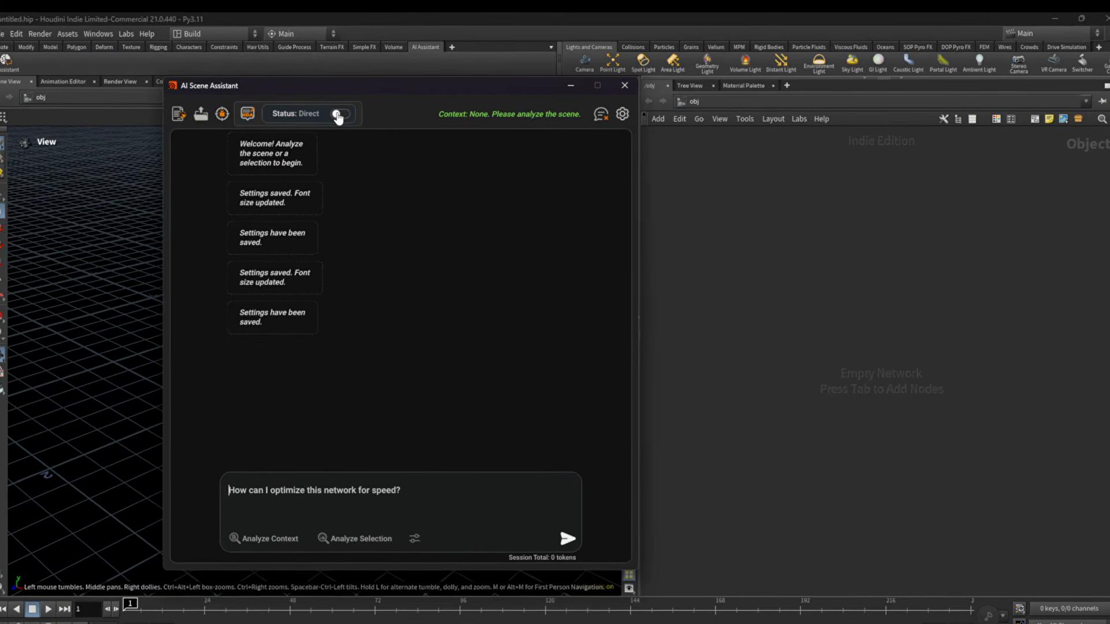
pyautogui.click(337, 114)
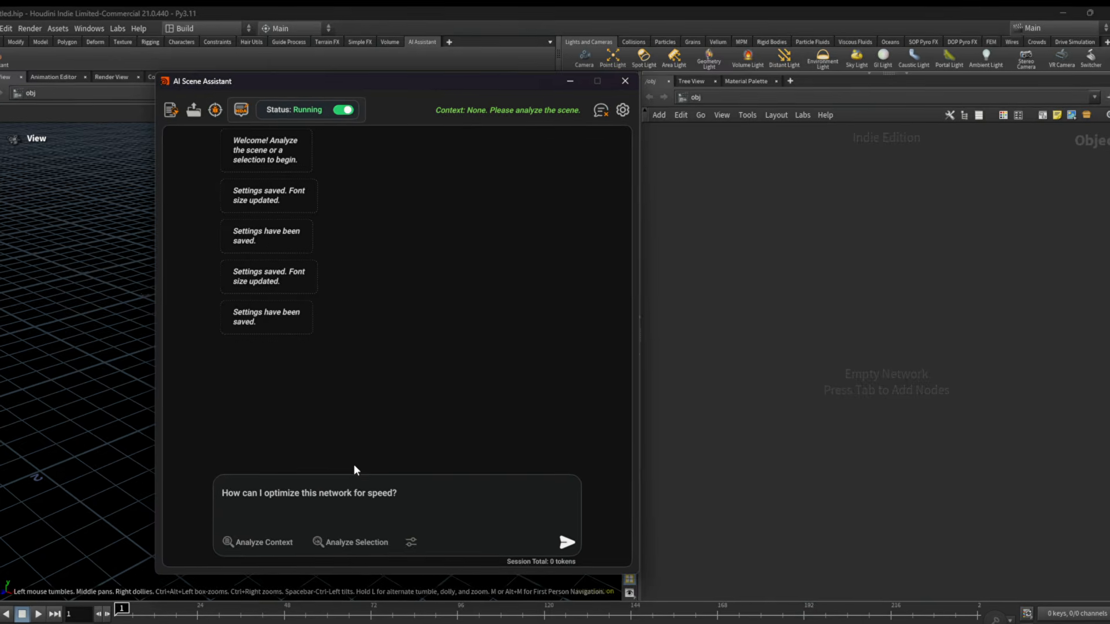
pyautogui.moveTo(400, 490); pyautogui.dragTo(240, 490)
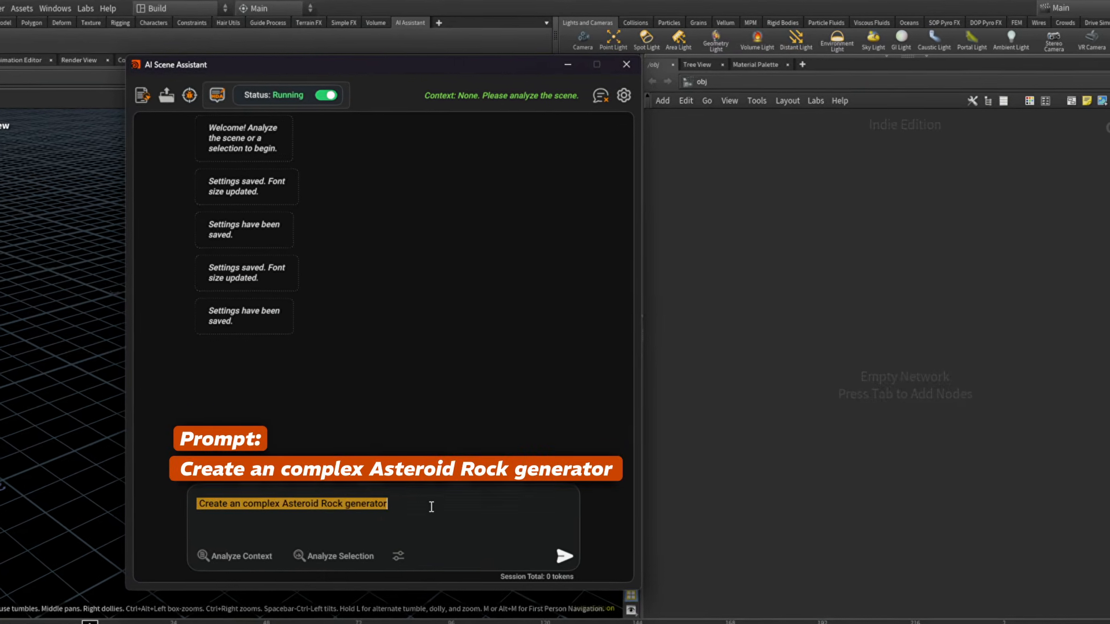
pyautogui.click(441, 510)
# Step: Add a Geometry object to the empty object network
pyautogui.rightClick(789, 398)
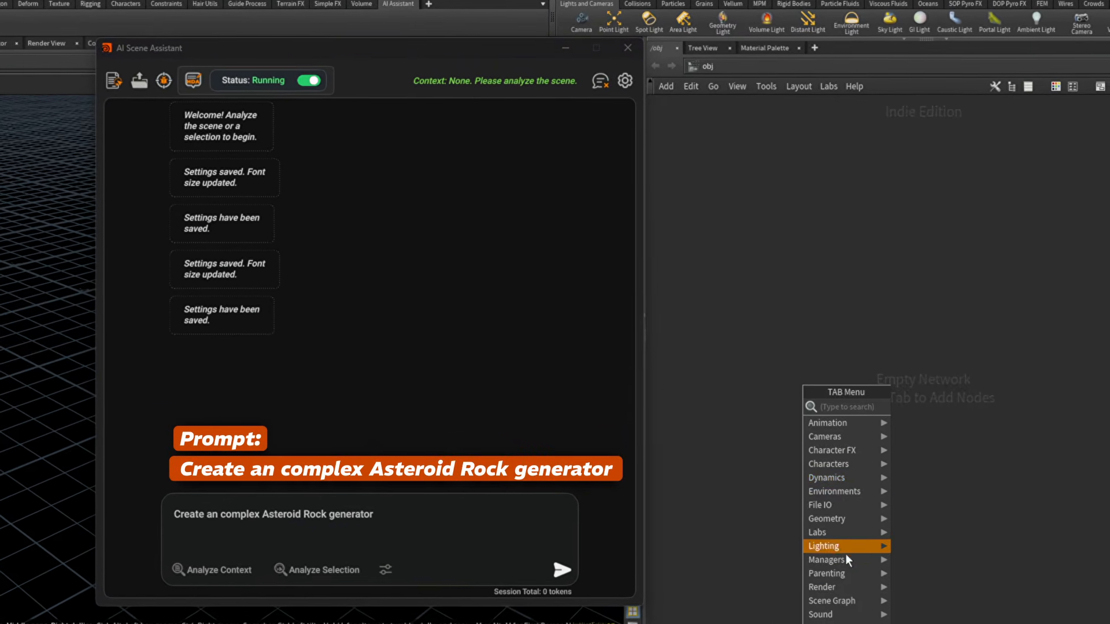
pyautogui.moveTo(858, 515)
pyautogui.click(937, 570)
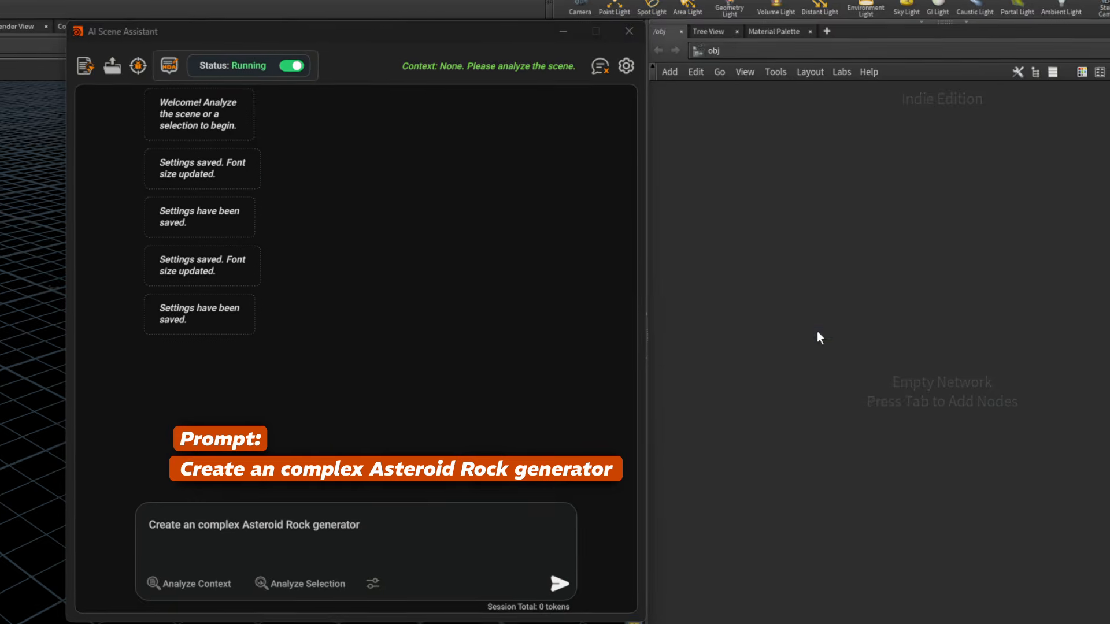
pyautogui.click(816, 315)
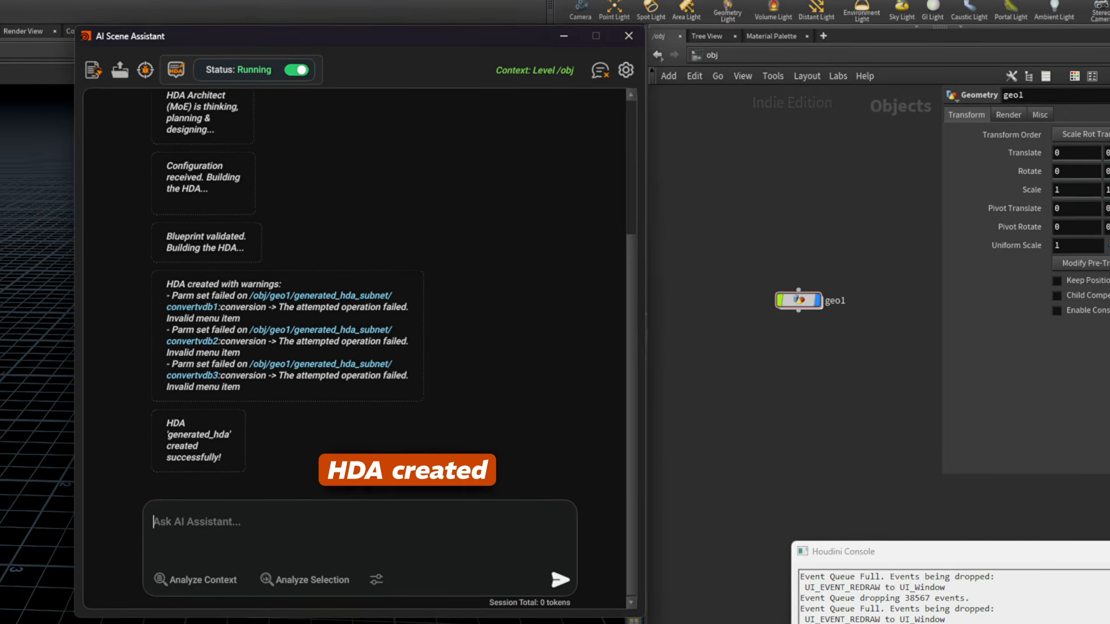
# Step: Dismiss the console and open the generated_hda_subnet network inside geo1
pyautogui.click(1108, 554)
pyautogui.doubleClick(806, 298)
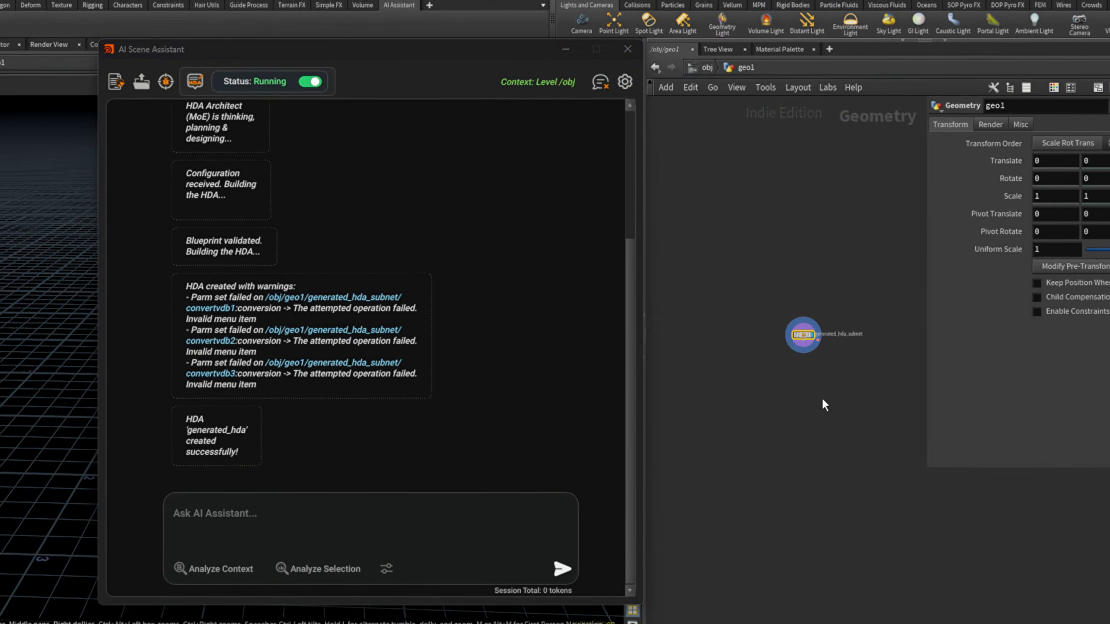
pyautogui.scroll(5, 823, 349)
pyautogui.moveTo(793, 407); pyautogui.dragTo(775, 402, button='middle')
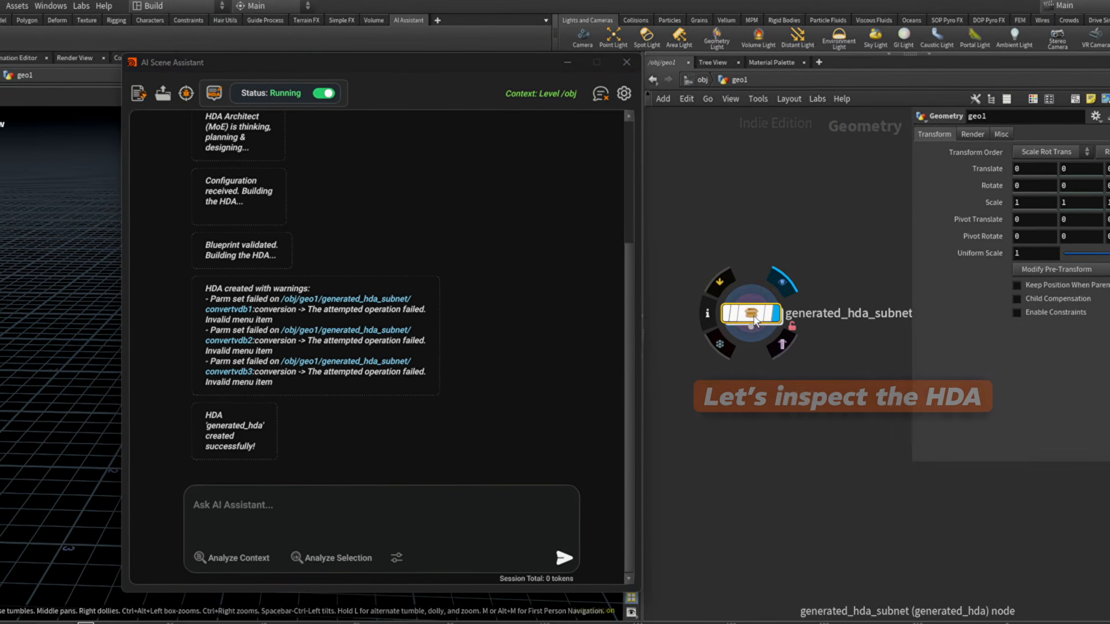
pyautogui.click(753, 312)
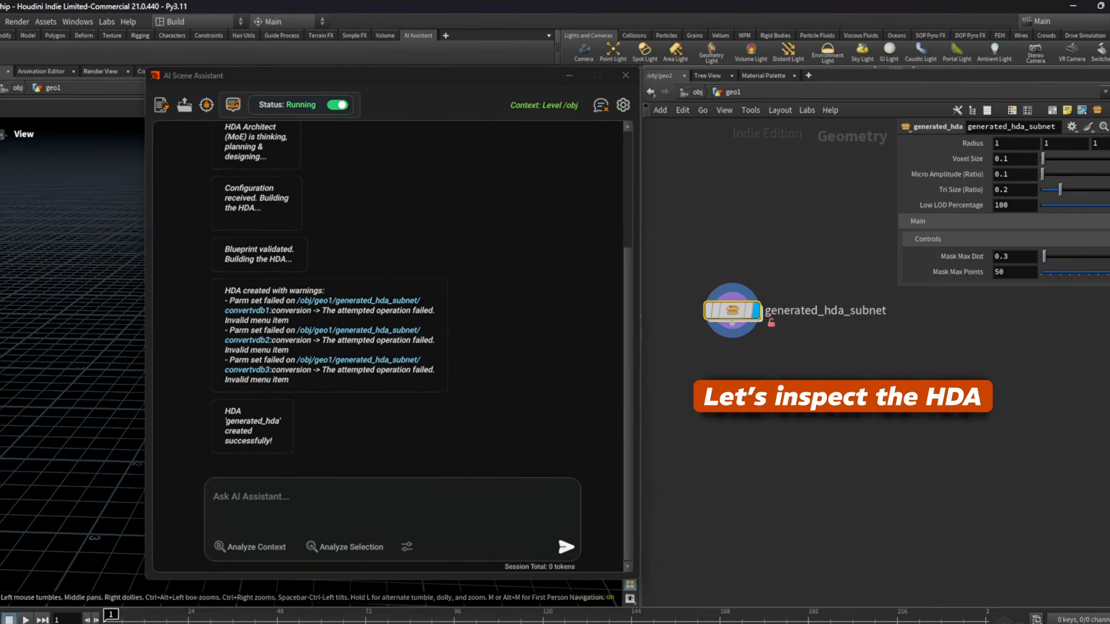
pyautogui.doubleClick(728, 313)
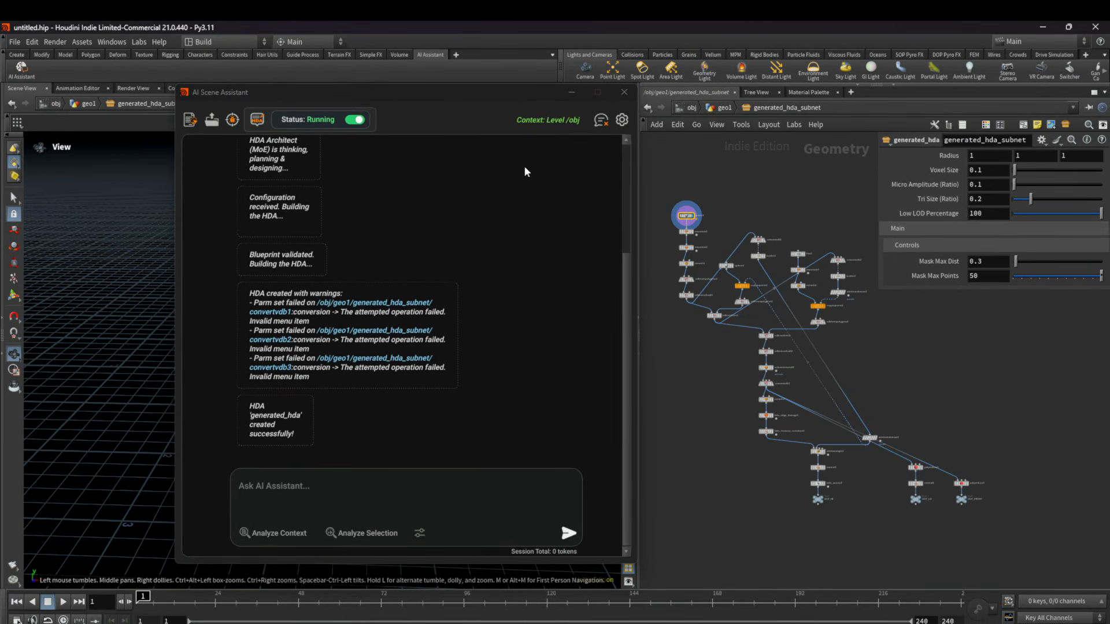
# Step: Move the AI Scene Assistant window clear of the viewport and widen the network editor around sphere1
pyautogui.moveTo(518, 101); pyautogui.dragTo(694, 450)
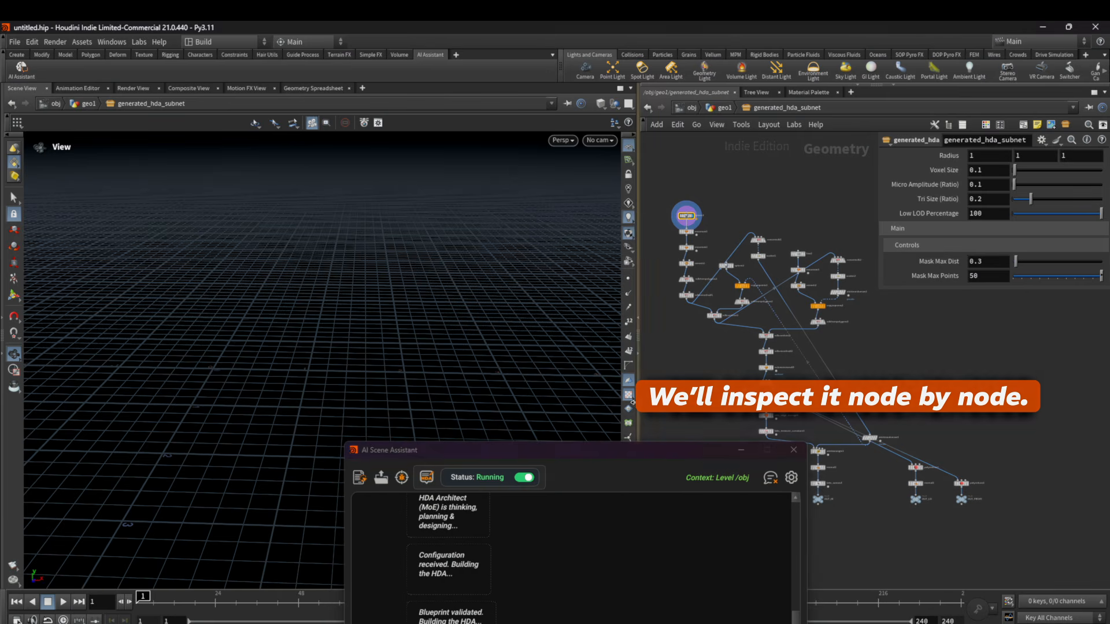
pyautogui.moveTo(633, 401); pyautogui.dragTo(463, 401)
pyautogui.scroll(5, 626, 203)
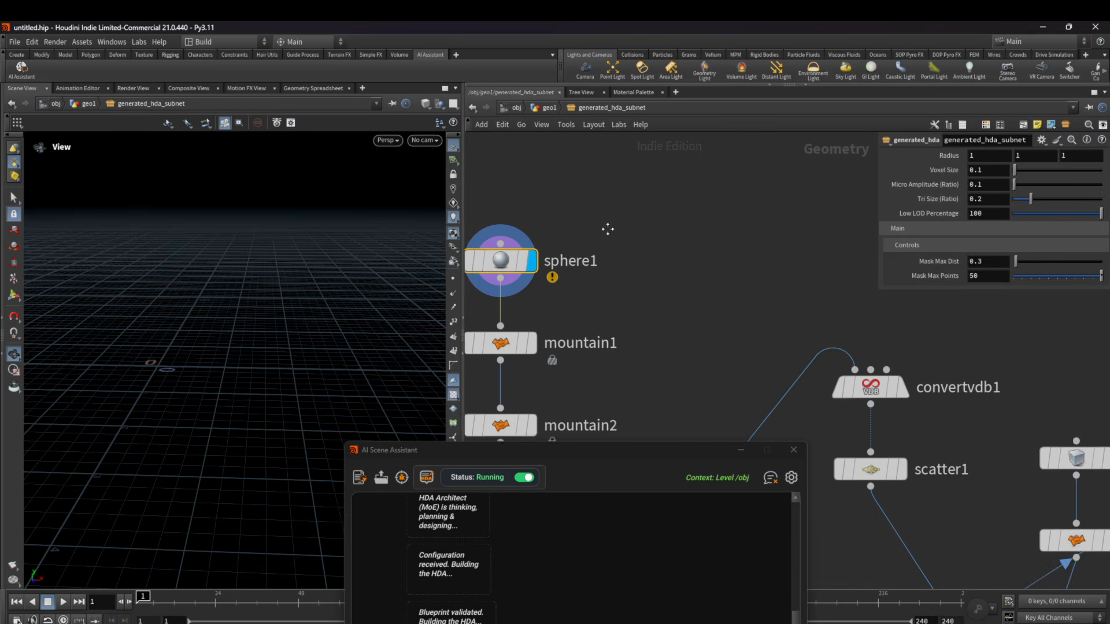
pyautogui.moveTo(602, 231); pyautogui.dragTo(712, 247, button='middle')
# Step: Check sphere1's parameters, display mountain1, remove its incorrectly promoted parameter link and raise its Height
pyautogui.click(601, 282)
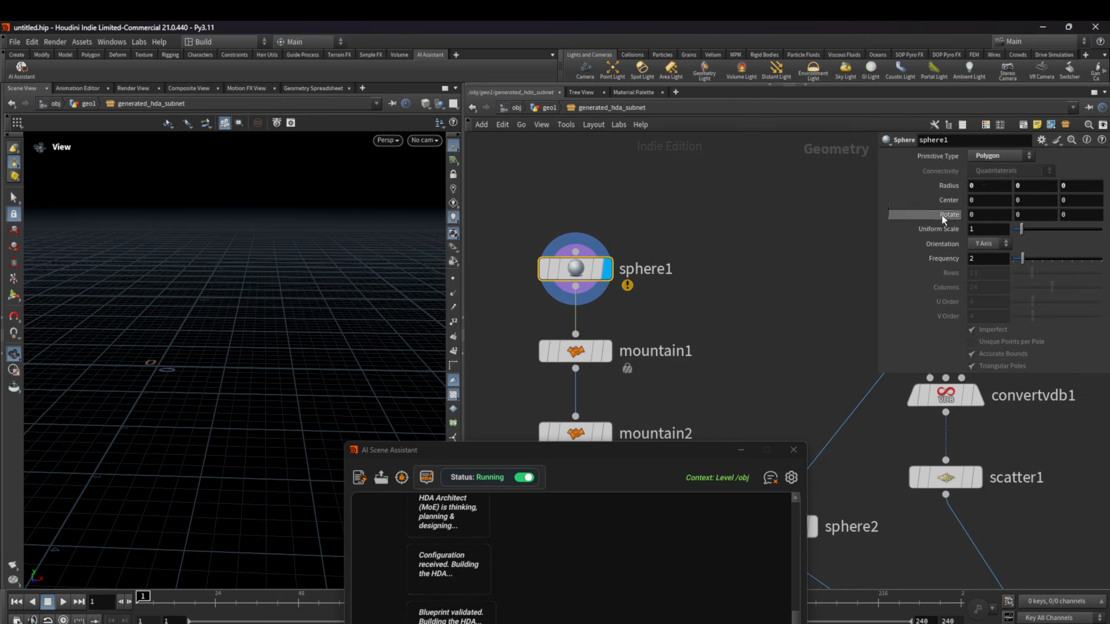
pyautogui.moveTo(588, 284); pyautogui.dragTo(594, 196, button='middle')
pyautogui.click(613, 264)
pyautogui.click(590, 265)
pyautogui.rightClick(943, 197)
pyautogui.click(995, 373)
pyautogui.moveTo(1014, 183)
pyautogui.mouseDown()
pyautogui.moveTo(1031, 183)
pyautogui.moveTo(1027, 197)
pyautogui.mouseUp()
# Step: Display mountain2, remove its incorrectly promoted parameter link and raise its Height
pyautogui.moveTo(613, 354); pyautogui.dragTo(613, 307, button='middle')
pyautogui.click(613, 306)
pyautogui.click(589, 298)
pyautogui.rightClick(943, 191)
pyautogui.click(986, 367)
pyautogui.moveTo(1013, 182); pyautogui.dragTo(1024, 183)
# Step: Display remesh1, increase its target size and show the wireframe over the shaded rock
pyautogui.click(625, 306)
pyautogui.click(601, 300)
pyautogui.moveTo(1014, 333); pyautogui.dragTo(1022, 335)
pyautogui.moveTo(220, 358)
pyautogui.mouseDown()
pyautogui.moveTo(327, 335)
pyautogui.moveTo(176, 300)
pyautogui.moveTo(231, 341)
pyautogui.mouseUp()
pyautogui.hotkey('shift', 'w')
# Step: Set mountain1's Height to 1.7 while remesh1 stays displayed
pyautogui.scroll(-3, 595, 260)
pyautogui.moveTo(595, 260); pyautogui.dragTo(596, 341, button='middle')
pyautogui.click(569, 222)
pyautogui.moveTo(1031, 184); pyautogui.dragTo(1043, 188)
pyautogui.moveTo(231, 347); pyautogui.dragTo(261, 271)
pyautogui.scroll(-3, 614, 248)
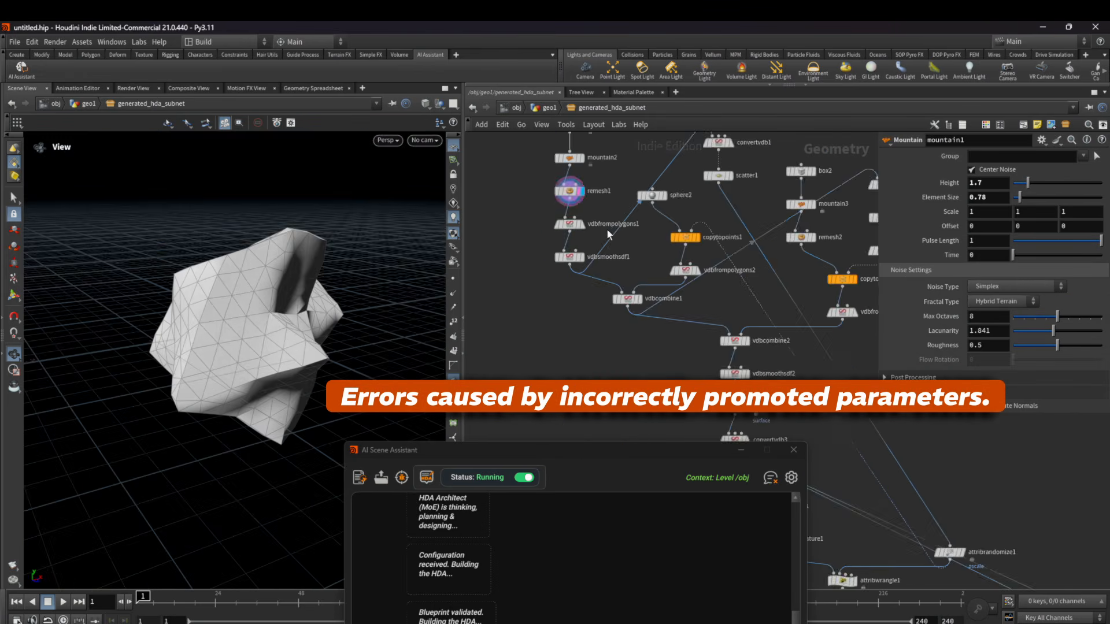
# Step: Display vdbfrompolygons1 and then vdbsmoothsdf1, and move vdbsmoothsdf1 with its upstream nodes higher in the network
pyautogui.scroll(3, 624, 324)
pyautogui.click(565, 215)
pyautogui.click(543, 216)
pyautogui.click(565, 275)
pyautogui.click(543, 275)
pyautogui.keyDown('shift'); pyautogui.moveTo(556, 298); pyautogui.dragTo(552, 181); pyautogui.keyUp('shift')
pyautogui.moveTo(521, 450); pyautogui.dragTo(643, 444)
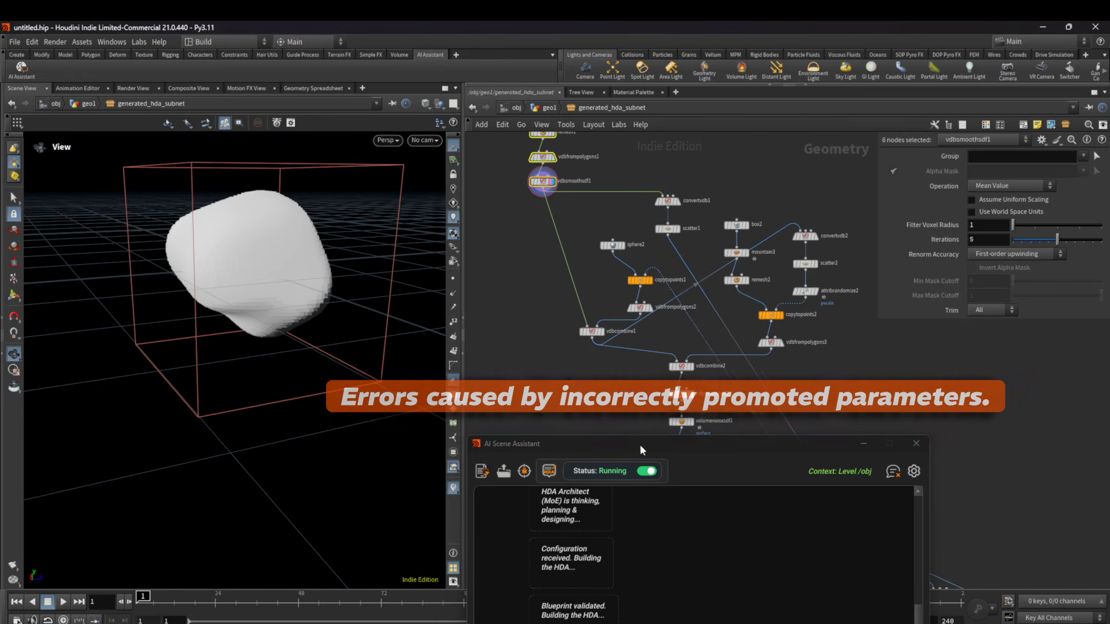
# Step: Display convertvdb1 and set its Convert To option to Polygons
pyautogui.scroll(3, 660, 197)
pyautogui.click(696, 274)
pyautogui.moveTo(243, 301); pyautogui.dragTo(196, 323)
pyautogui.click(672, 276)
pyautogui.click(1001, 171)
pyautogui.click(991, 203)
pyautogui.moveTo(301, 272); pyautogui.dragTo(260, 255)
pyautogui.scroll(-4, 664, 347)
pyautogui.moveTo(665, 347); pyautogui.dragTo(603, 165, button='middle')
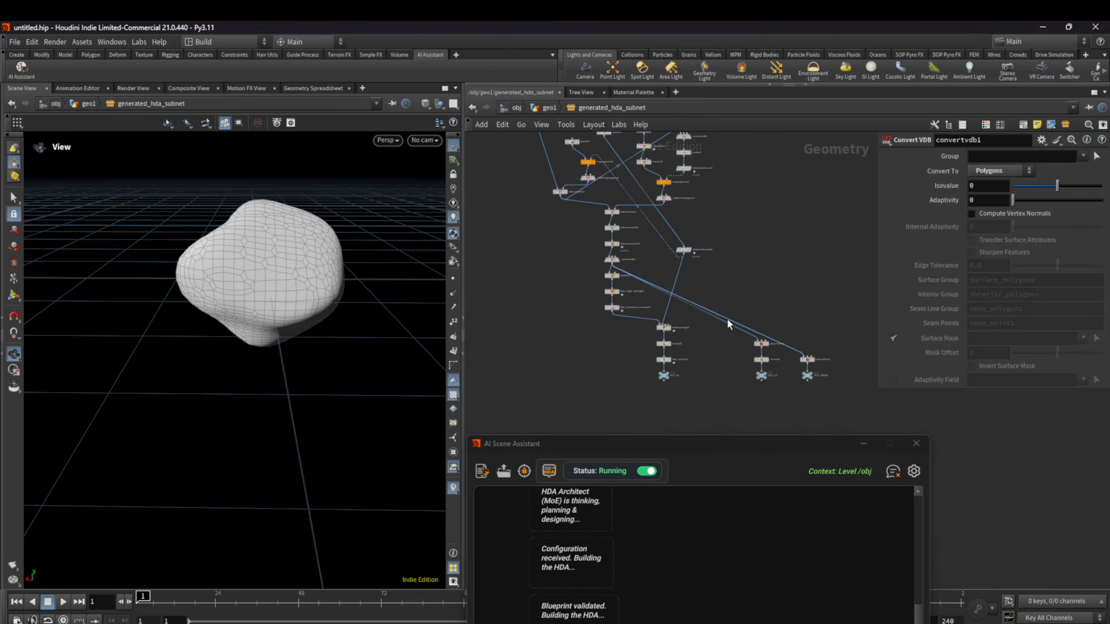
# Step: Display scatter1 and lower its Force Total Count
pyautogui.moveTo(707, 306); pyautogui.dragTo(620, 185)
pyautogui.scroll(4, 590, 191)
pyautogui.click(581, 233)
pyautogui.moveTo(682, 179); pyautogui.dragTo(657, 233, button='middle')
pyautogui.click(656, 236)
pyautogui.click(675, 236)
pyautogui.moveTo(1066, 214); pyautogui.dragTo(980, 229)
# Step: Display attribrandomize1, remove its promoted value link and set Distribution to Two Values
pyautogui.click(699, 287)
pyautogui.click(679, 287)
pyautogui.rightClick(948, 285)
pyautogui.click(962, 460)
pyautogui.click(1006, 261)
pyautogui.click(1003, 272)
# Step: Display the copied crater spheres and vdbfrompolygons2, and adjust vdbfrompolygons2's Voxel Size slightly
pyautogui.click(626, 325)
pyautogui.click(539, 288)
pyautogui.moveTo(248, 243); pyautogui.dragTo(219, 266)
pyautogui.click(614, 330)
pyautogui.click(584, 322)
pyautogui.moveTo(979, 157); pyautogui.dragTo(979, 159)
pyautogui.moveTo(249, 289); pyautogui.dragTo(220, 277)
# Step: Display vdbcombine1 to view the first craters cut from the rock
pyautogui.click(532, 372)
pyautogui.click(514, 371)
pyautogui.moveTo(537, 341); pyautogui.dragTo(653, 382, button='middle')
pyautogui.moveTo(249, 285); pyautogui.dragTo(324, 271)
# Step: Open generated_hda_subnet's parameters in a floating window beside the network and set Voxel Size to 0.05
pyautogui.click(567, 154)
pyautogui.moveTo(607, 196); pyautogui.dragTo(607, 241, button='middle')
pyautogui.rightClick(582, 108)
pyautogui.click(711, 209)
pyautogui.doubleClick(611, 92)
pyautogui.write('0.05')
pyautogui.press('Return')
pyautogui.moveTo(682, 42); pyautogui.dragTo(212, 43)
pyautogui.moveTo(243, 312)
pyautogui.mouseDown()
pyautogui.moveTo(328, 366)
pyautogui.moveTo(260, 323)
pyautogui.mouseUp()
# Step: Set generated_hda_subnet's Voxel Size to 0.02
pyautogui.doubleClick(146, 90)
pyautogui.moveTo(191, 289); pyautogui.dragTo(75, 332)
pyautogui.doubleClick(146, 91)
pyautogui.write('0.02')
pyautogui.press('Return')
# Step: Display copytopoints1 and set attribrandomize1's Distribution to Uniform (Continuous)
pyautogui.moveTo(693, 388); pyautogui.dragTo(655, 281, button='middle')
pyautogui.click(659, 300)
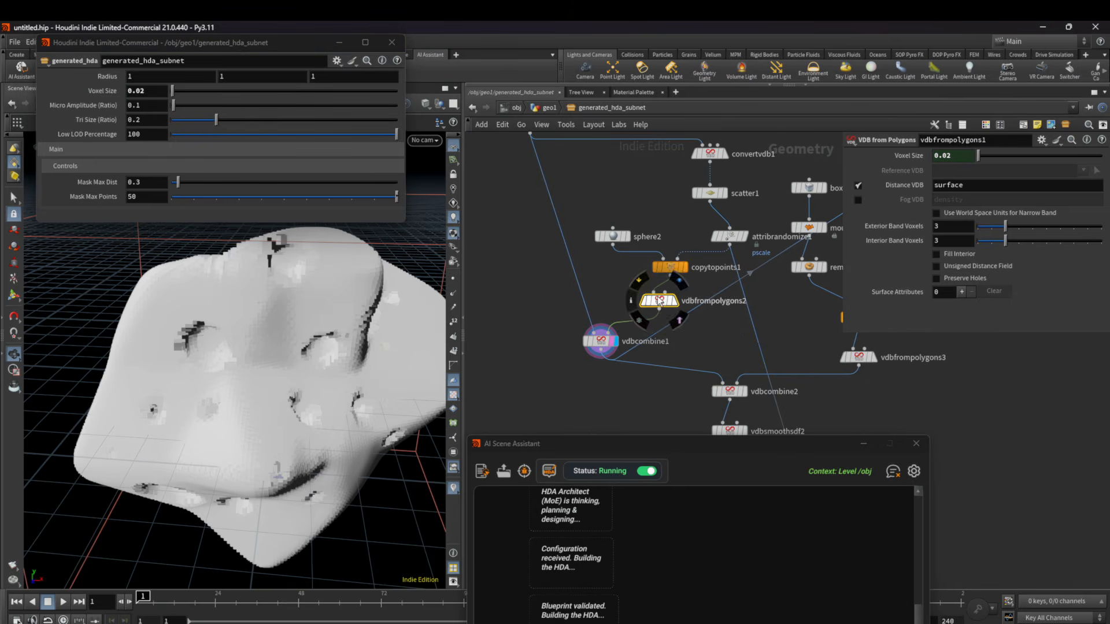
pyautogui.moveTo(702, 347); pyautogui.dragTo(767, 469, button='middle')
pyautogui.click(610, 244)
pyautogui.moveTo(260, 347); pyautogui.dragTo(297, 359)
pyautogui.scroll(3, 717, 324)
pyautogui.click(728, 296)
pyautogui.moveTo(242, 330); pyautogui.dragTo(277, 359)
pyautogui.click(734, 265)
pyautogui.click(986, 261)
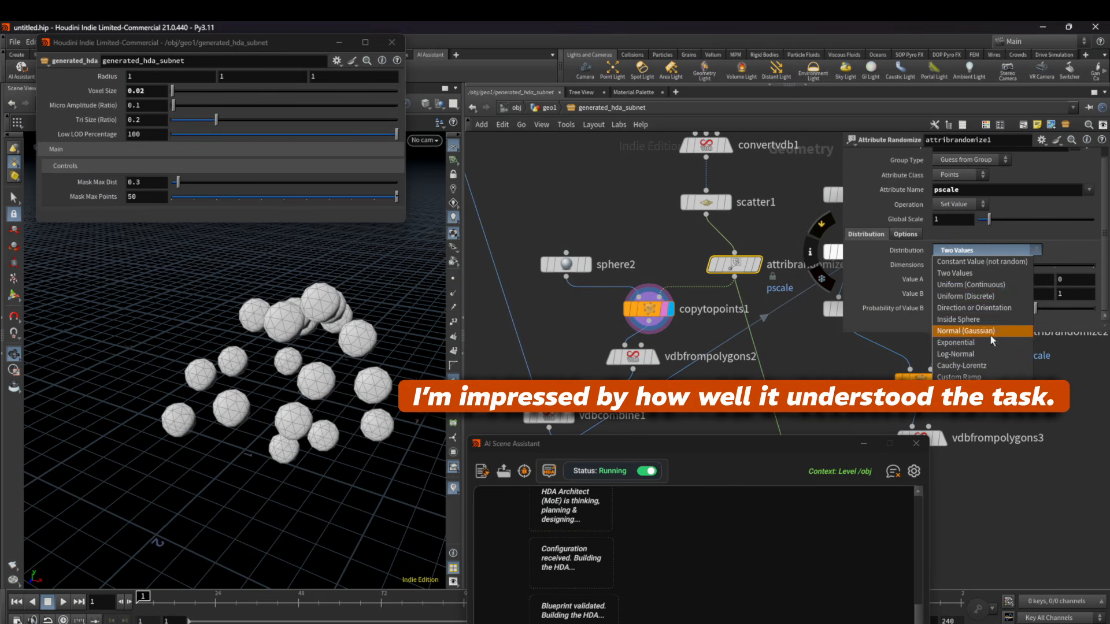
pyautogui.click(984, 288)
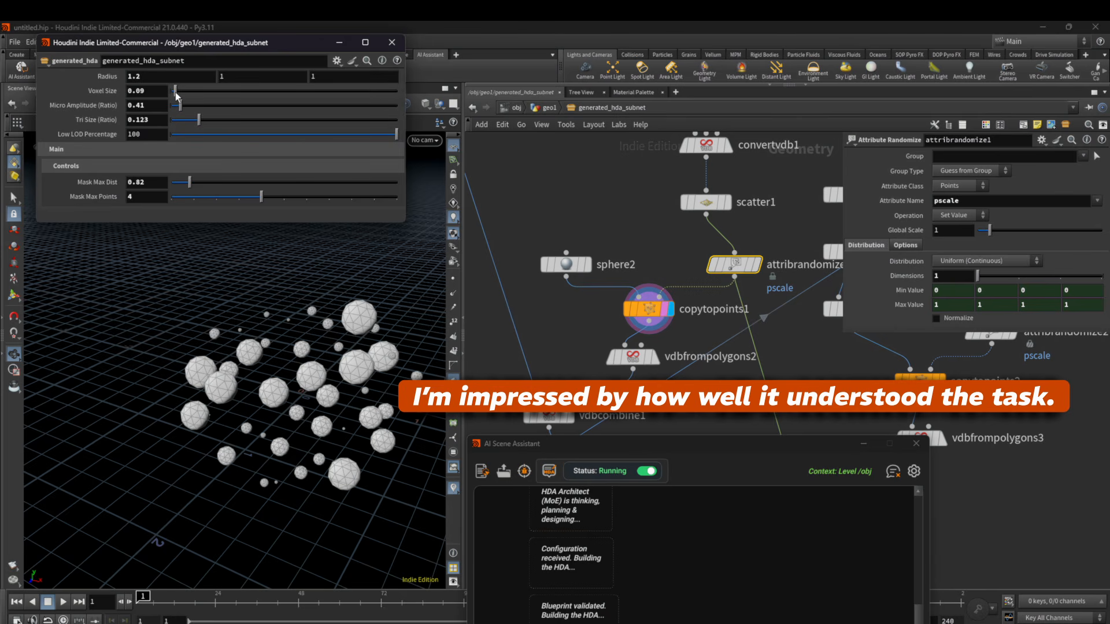
# Step: Display vdbcombine1 and set scatter1's Force Total Count to 188
pyautogui.moveTo(601, 347); pyautogui.dragTo(617, 254, button='middle')
pyautogui.click(586, 320)
pyautogui.moveTo(278, 370); pyautogui.dragTo(301, 370)
pyautogui.moveTo(722, 203); pyautogui.dragTo(682, 331, button='middle')
pyautogui.click(680, 237)
pyautogui.moveTo(1014, 214); pyautogui.dragTo(1030, 213)
pyautogui.moveTo(289, 393); pyautogui.dragTo(367, 376)
pyautogui.scroll(3, 367, 376)
pyautogui.moveTo(688, 314); pyautogui.dragTo(685, 249, button='middle')
pyautogui.scroll(-1, 685, 249)
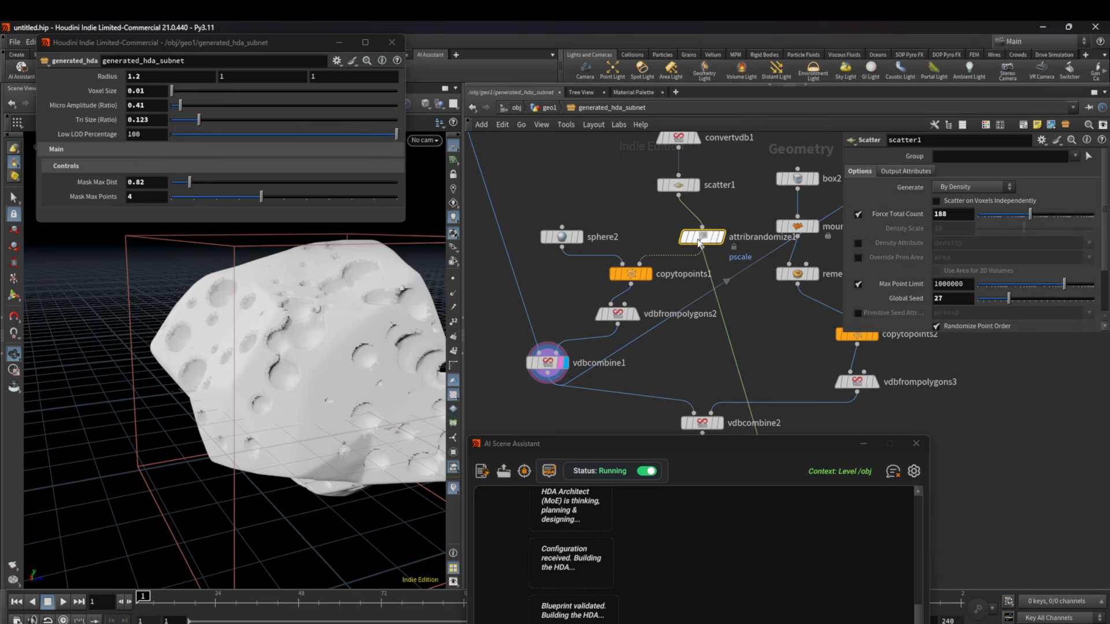
# Step: Adjust attribrandomize1's pscale values and try other Distribution options, starting with Normal (Gaussian)
pyautogui.click(964, 275)
pyautogui.moveTo(960, 293); pyautogui.dragTo(1005, 300, button='middle')
pyautogui.click(1019, 261)
pyautogui.click(993, 330)
pyautogui.moveTo(243, 353); pyautogui.dragTo(315, 416)
pyautogui.scroll(-1, 871, 314)
pyautogui.click(985, 248)
pyautogui.click(972, 302)
pyautogui.moveTo(260, 370); pyautogui.dragTo(315, 324)
# Step: Set sphere2's Uniform Scale to 0.113
pyautogui.scroll(-3, 316, 324)
pyautogui.moveTo(560, 239); pyautogui.dragTo(559, 266, button='middle')
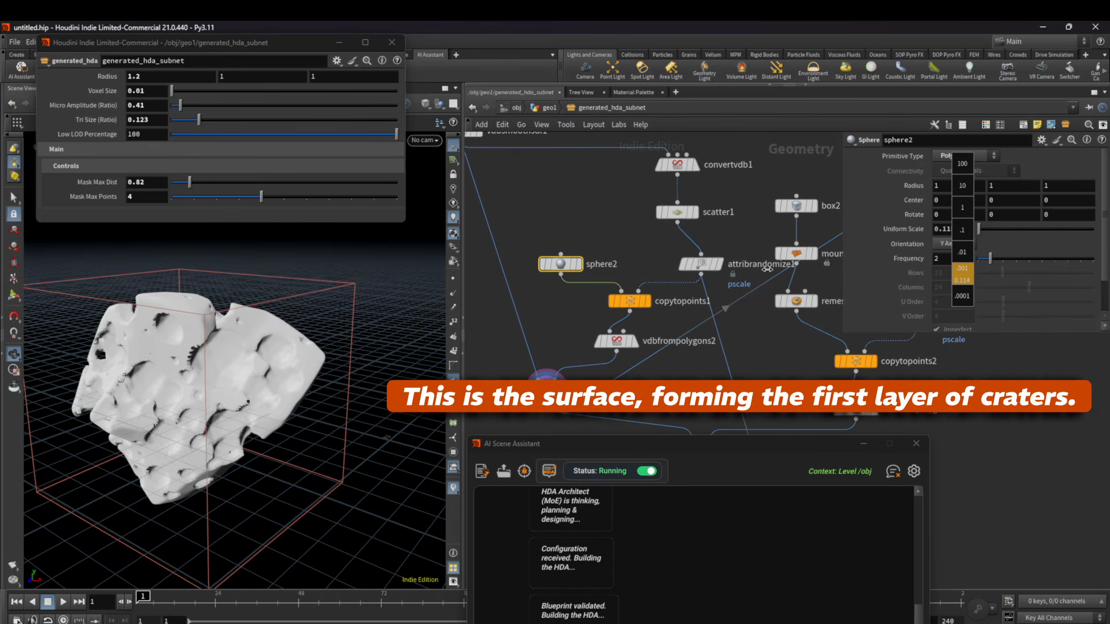
pyautogui.moveTo(798, 282); pyautogui.dragTo(802, 283, button='middle')
pyautogui.scroll(3, 249, 376)
pyautogui.moveTo(751, 243); pyautogui.dragTo(570, 240, button='middle')
pyautogui.scroll(-1, 569, 240)
# Step: Display convertvdb2 and scatter2, and lower scatter2's Force Total Count
pyautogui.click(611, 209)
pyautogui.click(710, 225)
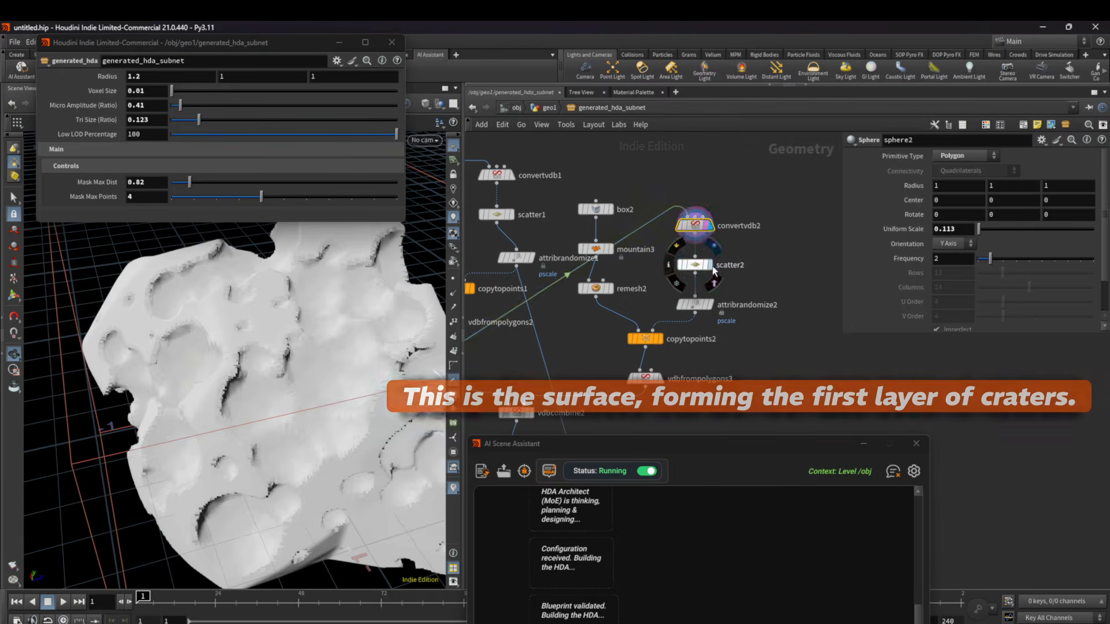
pyautogui.click(711, 264)
pyautogui.click(695, 264)
pyautogui.click(705, 292)
pyautogui.moveTo(1047, 215); pyautogui.dragTo(981, 242)
# Step: Remove the promoted parameter link from attribrandomize2
pyautogui.click(902, 243)
pyautogui.rightClick(942, 287)
pyautogui.click(970, 504)
pyautogui.click(686, 279)
# Step: Inspect box2 and adjust mountain3's Height
pyautogui.click(619, 149)
pyautogui.click(620, 189)
pyautogui.moveTo(658, 198); pyautogui.dragTo(660, 227, button='middle')
pyautogui.moveTo(953, 184); pyautogui.dragTo(972, 183, button='middle')
# Step: Display remesh2 and fine-tune its remeshing setting, and display copytopoints2
pyautogui.click(638, 257)
pyautogui.click(622, 257)
pyautogui.moveTo(986, 272); pyautogui.dragTo(983, 273)
pyautogui.click(687, 307)
pyautogui.click(672, 307)
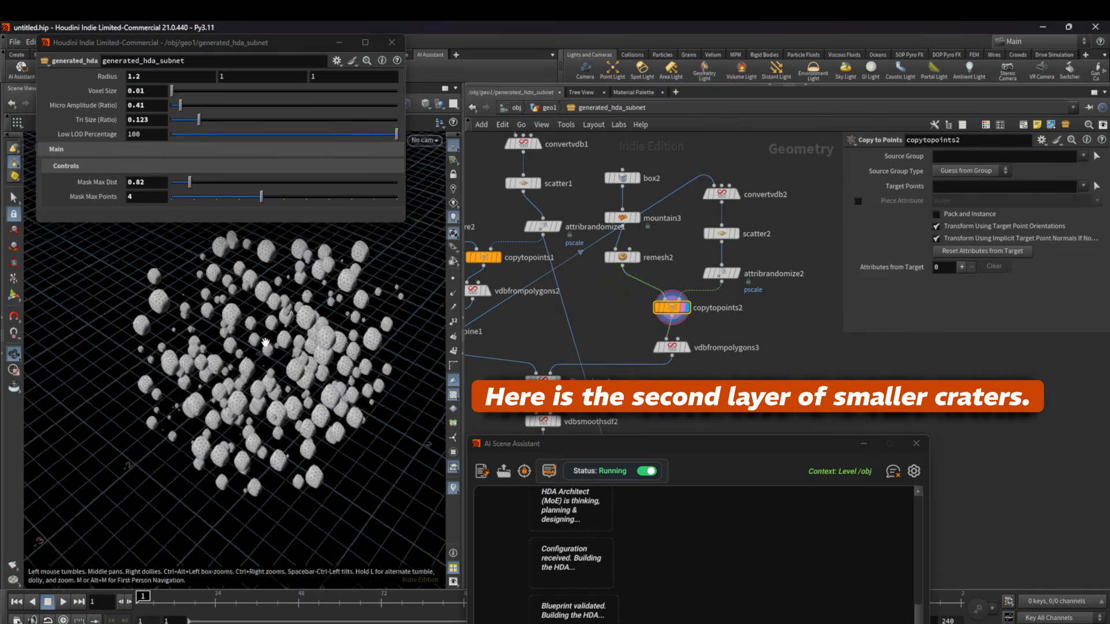
# Step: Remove the promoted link from vdbfrompolygons3's Voxel Size and display vdbcombine2
pyautogui.scroll(-4, 248, 359)
pyautogui.moveTo(617, 329); pyautogui.dragTo(661, 345, button='middle')
pyautogui.click(718, 363)
pyautogui.rightClick(939, 156)
pyautogui.click(969, 373)
pyautogui.click(652, 361)
pyautogui.click(638, 367)
pyautogui.scroll(-2, 696, 300)
pyautogui.moveTo(696, 299); pyautogui.dragTo(692, 336, button='middle')
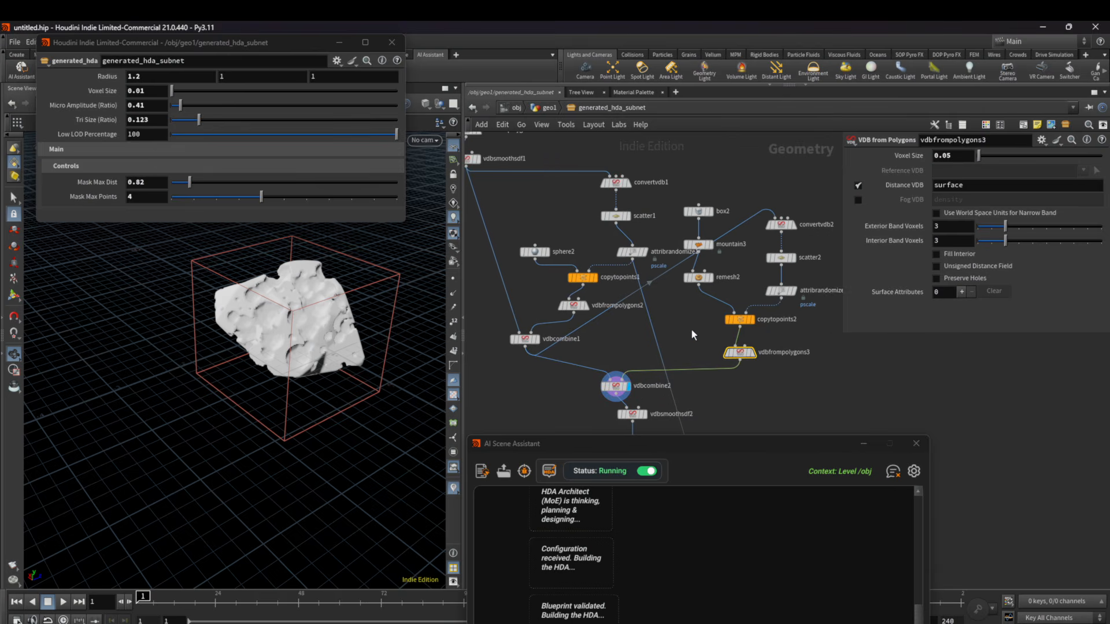
# Step: Inspect convertvdb2's settings and examine the combined crater surface at vdbcombine2 from several angles
pyautogui.click(793, 225)
pyautogui.click(781, 225)
pyautogui.click(964, 171)
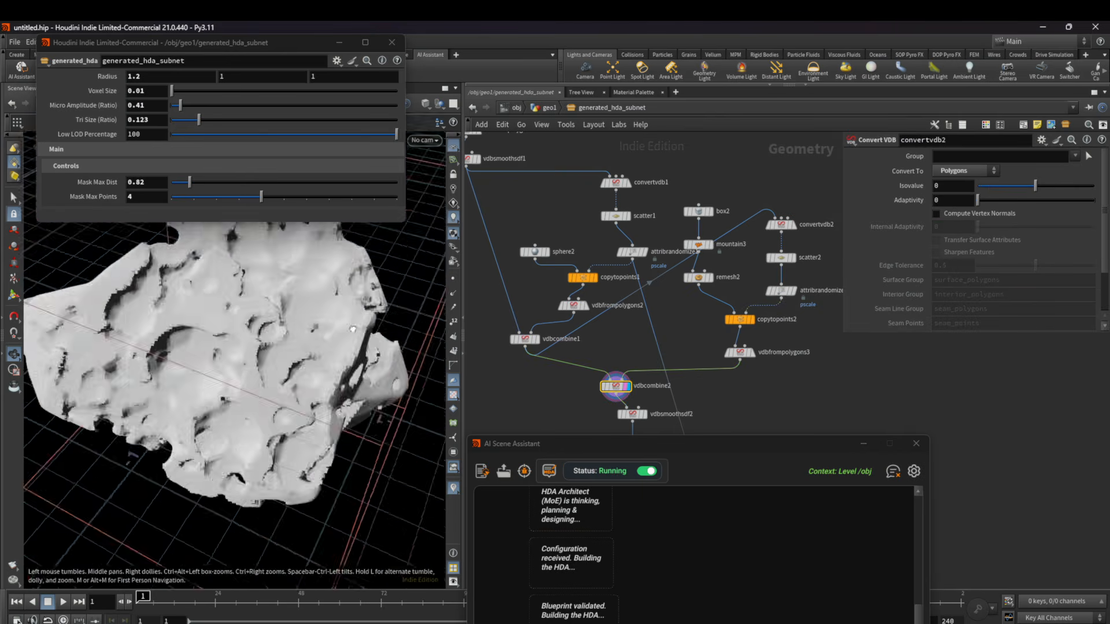
pyautogui.moveTo(354, 307); pyautogui.dragTo(289, 323)
pyautogui.scroll(-3, 289, 323)
pyautogui.moveTo(695, 337); pyautogui.dragTo(677, 330, button='middle')
pyautogui.moveTo(300, 363); pyautogui.dragTo(331, 404)
# Step: Display vdbsmoothsdf2, check its smoothing settings and the smoothed surface, and continue to volumenoisesdf1
pyautogui.moveTo(553, 224); pyautogui.dragTo(590, 265, button='middle')
pyautogui.click(554, 285)
pyautogui.moveTo(890, 276); pyautogui.dragTo(959, 275, button='middle')
pyautogui.moveTo(249, 399); pyautogui.dragTo(347, 322)
pyautogui.scroll(-3, 347, 322)
pyautogui.scroll(1, 642, 376)
pyautogui.moveTo(648, 394); pyautogui.dragTo(595, 263, button='middle')
pyautogui.click(620, 329)
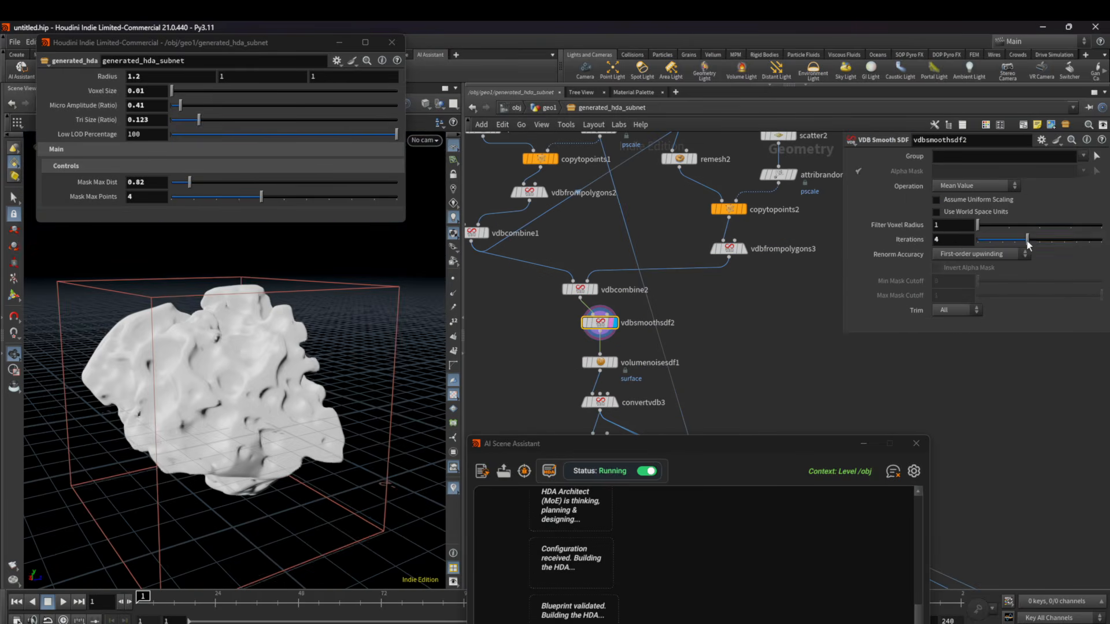
pyautogui.click(613, 368)
pyautogui.scroll(-2, 912, 278)
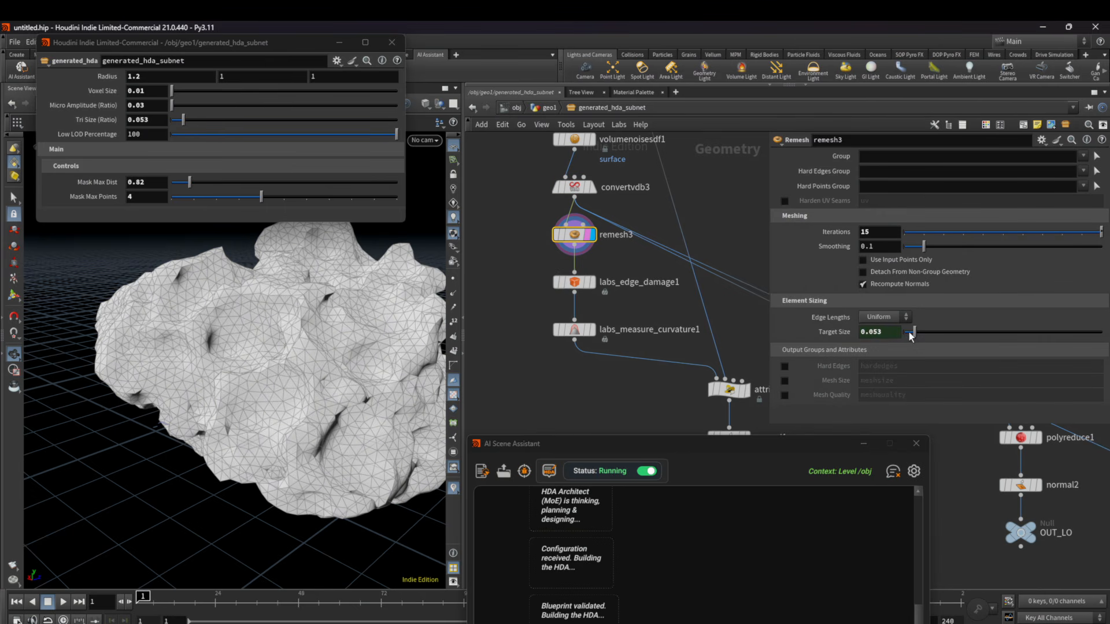
# Step: Remove the promoted link from remesh3's Target Size and set it to 0.02
pyautogui.rightClick(874, 331)
pyautogui.click(832, 333)
pyautogui.rightClick(869, 330)
pyautogui.click(896, 503)
pyautogui.click(911, 333)
pyautogui.press('Return')
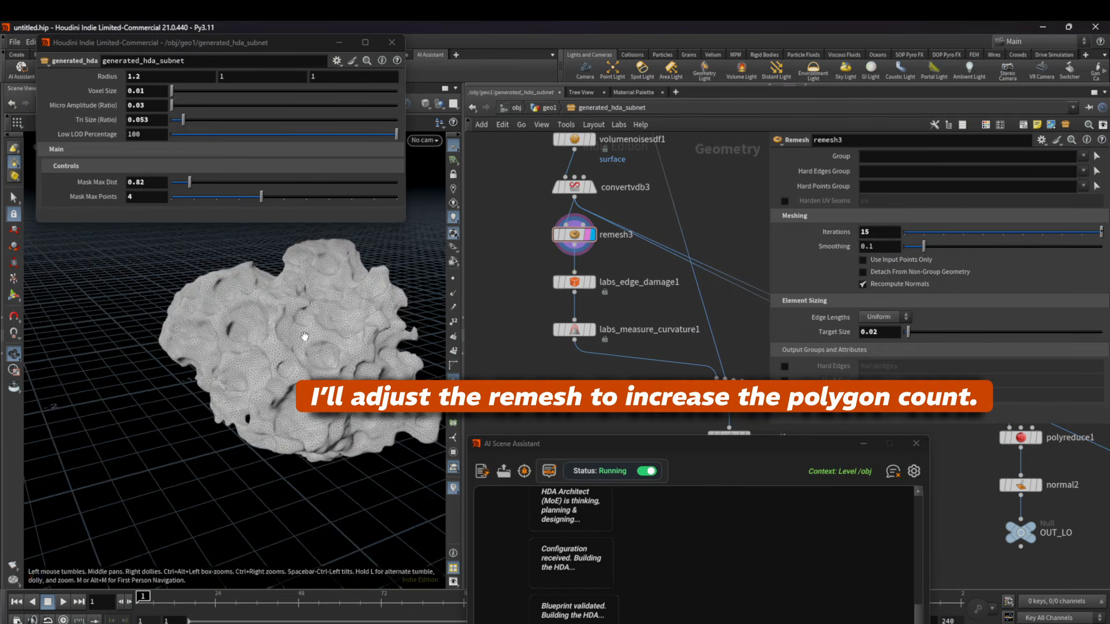
# Step: Display labs_edge_damage1, enable Visualize Damage and set the damage Resolution to 0.043
pyautogui.click(573, 283)
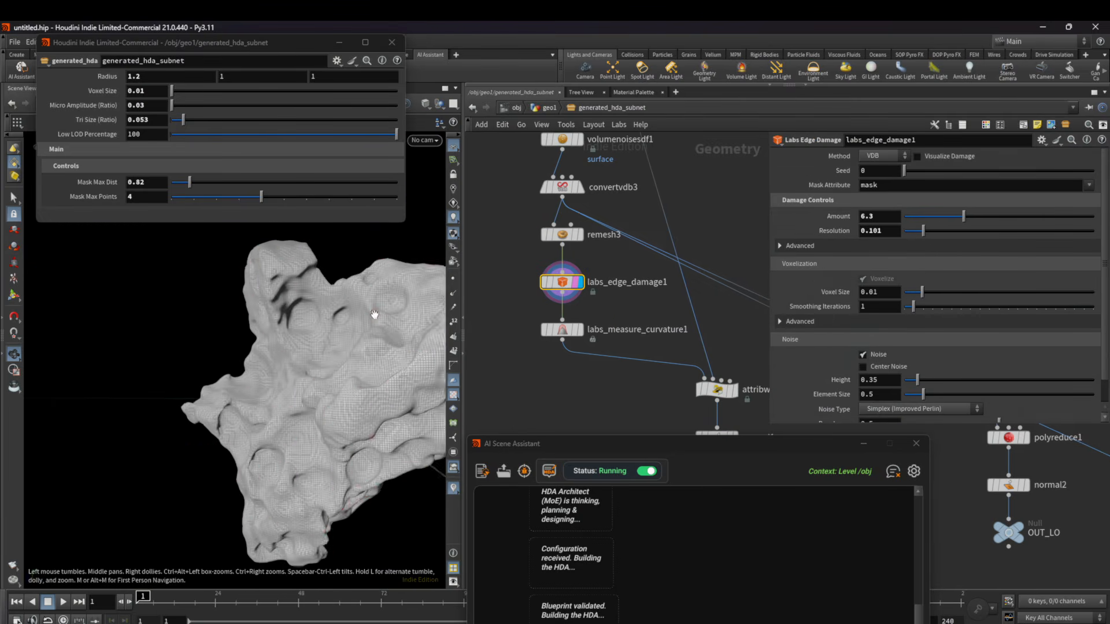
pyautogui.click(917, 156)
pyautogui.scroll(-1, 834, 305)
pyautogui.moveTo(923, 204); pyautogui.dragTo(913, 206)
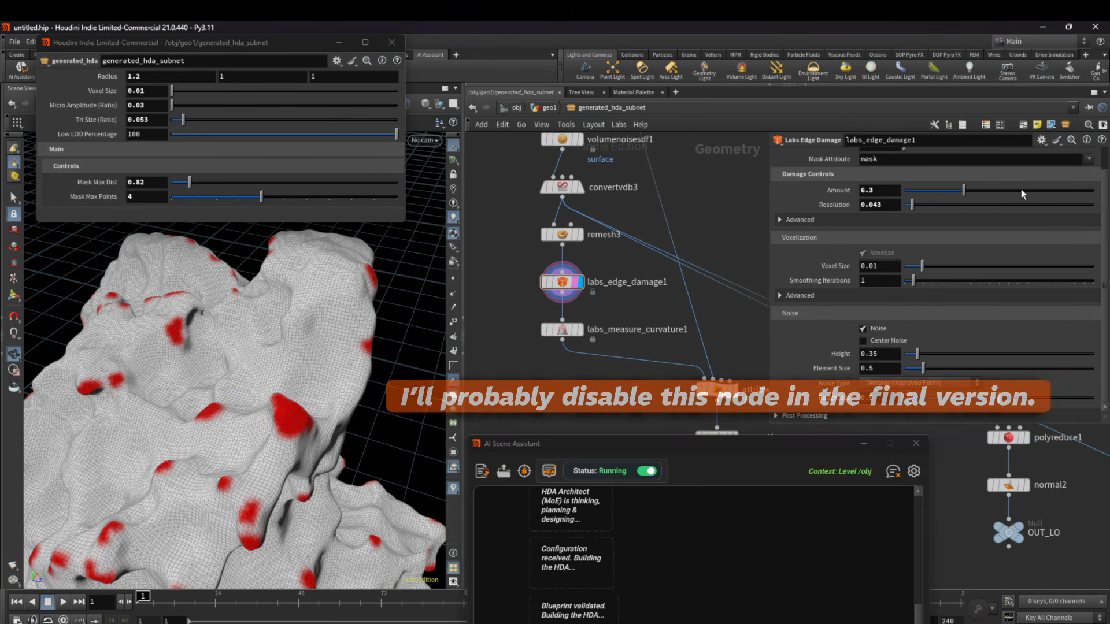
pyautogui.scroll(-5, 207, 391)
# Step: Compare remesh3 with labs_edge_damage1, check the Advanced damage settings and change the damage Seed
pyautogui.click(576, 235)
pyautogui.scroll(4, 299, 303)
pyautogui.scroll(5, 298, 303)
pyautogui.click(779, 220)
pyautogui.click(779, 220)
pyautogui.scroll(1, 833, 220)
pyautogui.moveTo(905, 171); pyautogui.dragTo(939, 172)
pyautogui.scroll(-5, 345, 384)
# Step: Display labs_measure_curvature1 and attribwrangle1, and set Mask Max Dist to 0.34 and Mask Max Points to 1
pyautogui.click(581, 330)
pyautogui.scroll(-3, 345, 384)
pyautogui.moveTo(544, 263); pyautogui.dragTo(492, 209, button='middle')
pyautogui.click(682, 337)
pyautogui.moveTo(665, 341); pyautogui.dragTo(621, 322)
pyautogui.moveTo(621, 323); pyautogui.dragTo(604, 300, button='middle')
pyautogui.click(585, 314)
pyautogui.moveTo(921, 402)
pyautogui.mouseDown()
pyautogui.moveTo(931, 401)
pyautogui.moveTo(918, 422)
pyautogui.mouseUp()
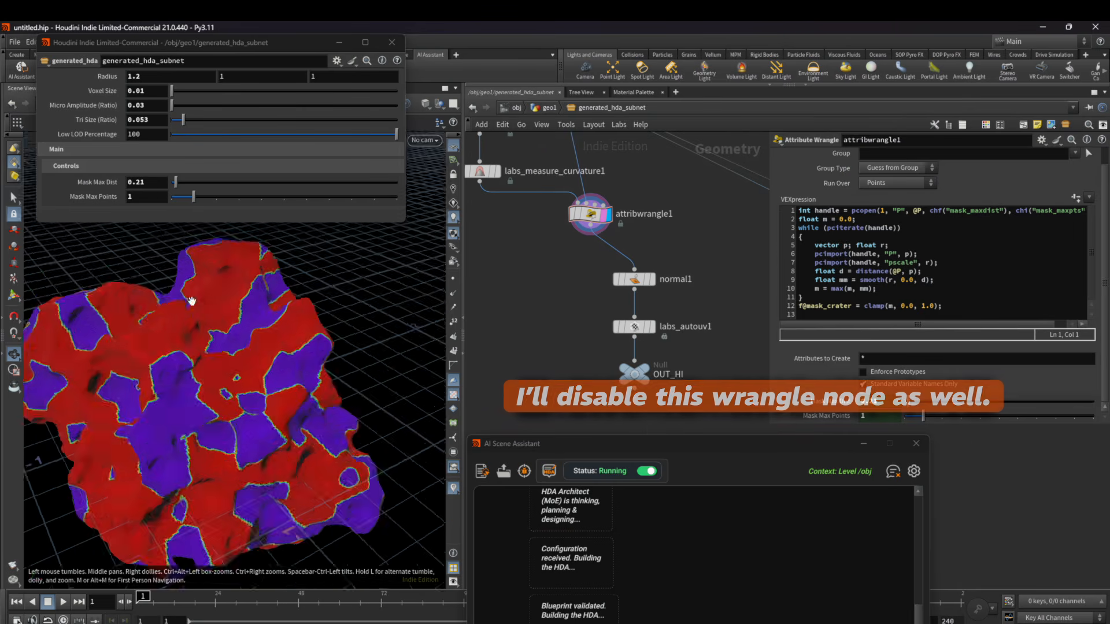
pyautogui.moveTo(936, 403); pyautogui.dragTo(941, 403)
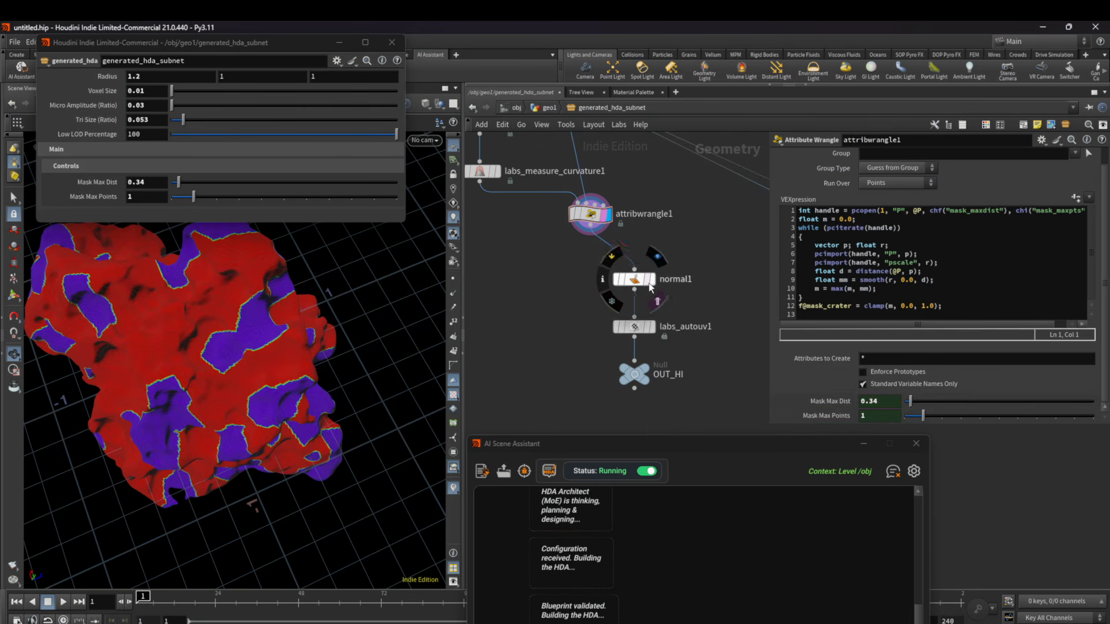
# Step: Display labs_autouv1, align OUT_HI beneath it in the network and check the textured surface
pyautogui.click(604, 317)
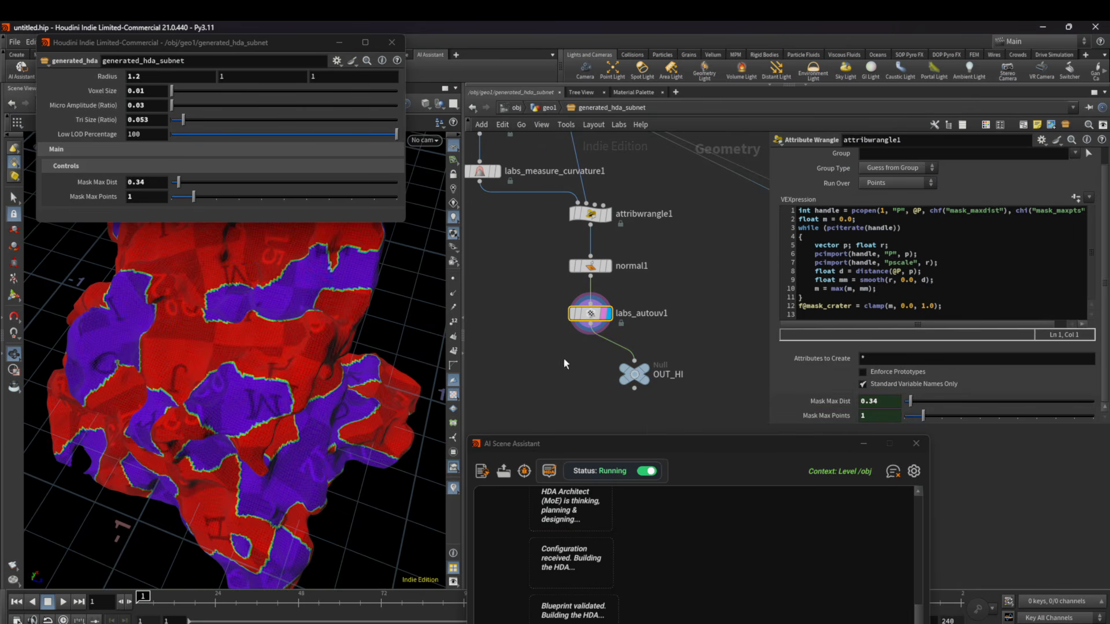
pyautogui.moveTo(634, 375); pyautogui.dragTo(591, 359)
pyautogui.click(602, 361)
pyautogui.keyDown('alt'); pyautogui.moveTo(301, 416); pyautogui.dragTo(358, 358); pyautogui.keyUp('alt')
# Step: Add a Color node below labs_measure_curvature1 and display it
pyautogui.moveTo(509, 243); pyautogui.dragTo(580, 300, button='middle')
pyautogui.click(567, 231)
pyautogui.press('Tab')
pyautogui.write('color')
pyautogui.click(551, 292)
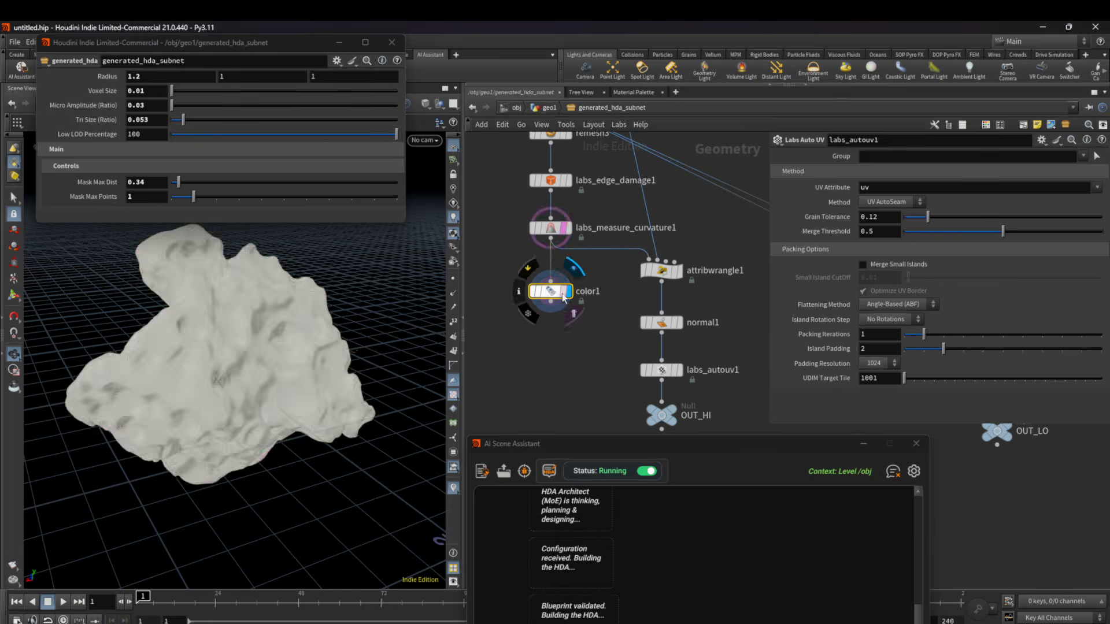
pyautogui.click(569, 291)
pyautogui.click(550, 291)
# Step: Set color1's Color Type to Ramp from Attribute, driven by the convexity attribute
pyautogui.click(925, 214)
pyautogui.click(908, 259)
pyautogui.write('concavity')
pyautogui.keyDown('alt'); pyautogui.moveTo(305, 326); pyautogui.dragTo(277, 347); pyautogui.keyUp('alt')
# Step: Recolour both end points of color1's attribute ramp, one in 0.333 grey, and shift the end point's position
pyautogui.click(813, 296)
pyautogui.click(881, 340)
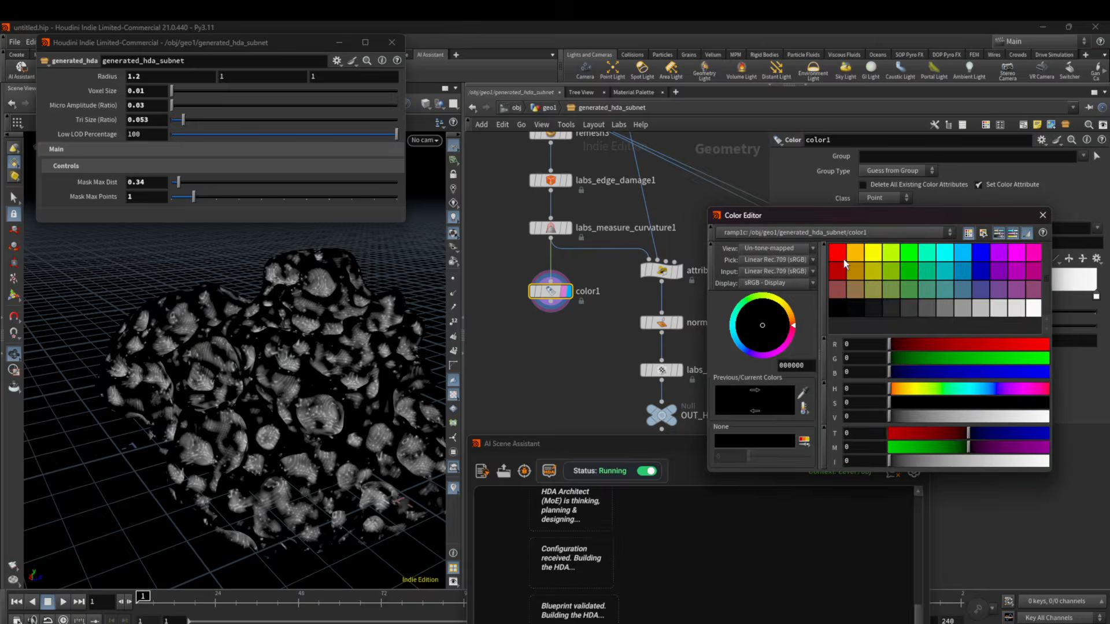
pyautogui.click(982, 307)
pyautogui.click(1096, 296)
pyautogui.click(882, 340)
pyautogui.click(949, 297)
pyautogui.moveTo(1096, 296); pyautogui.dragTo(822, 301)
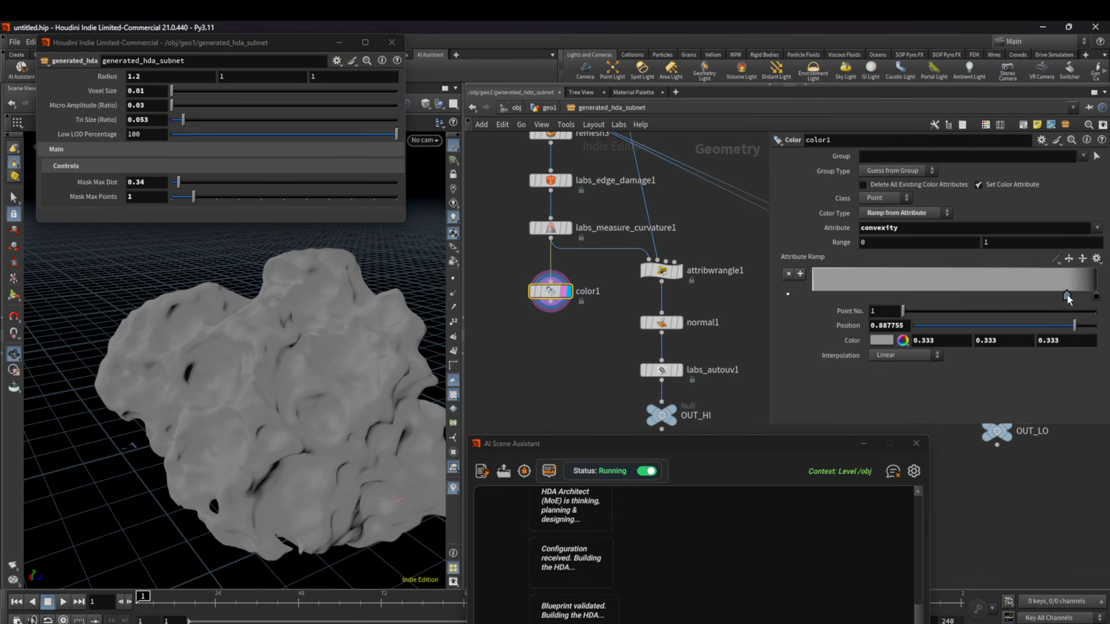
# Step: Set labs_measure_curvature1's convexity Blur Amount to 51.1, and reposition and recolour the colour ramp's point
pyautogui.click(551, 228)
pyautogui.moveTo(906, 263); pyautogui.dragTo(1013, 265)
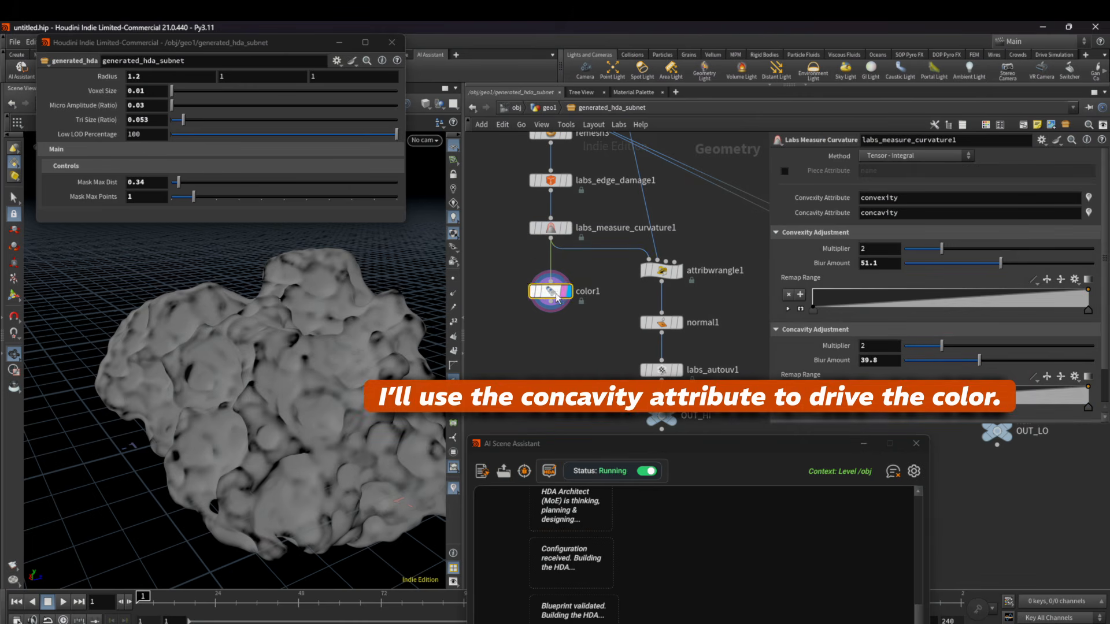
pyautogui.moveTo(823, 296); pyautogui.dragTo(974, 297)
pyautogui.click(881, 340)
pyautogui.click(960, 295)
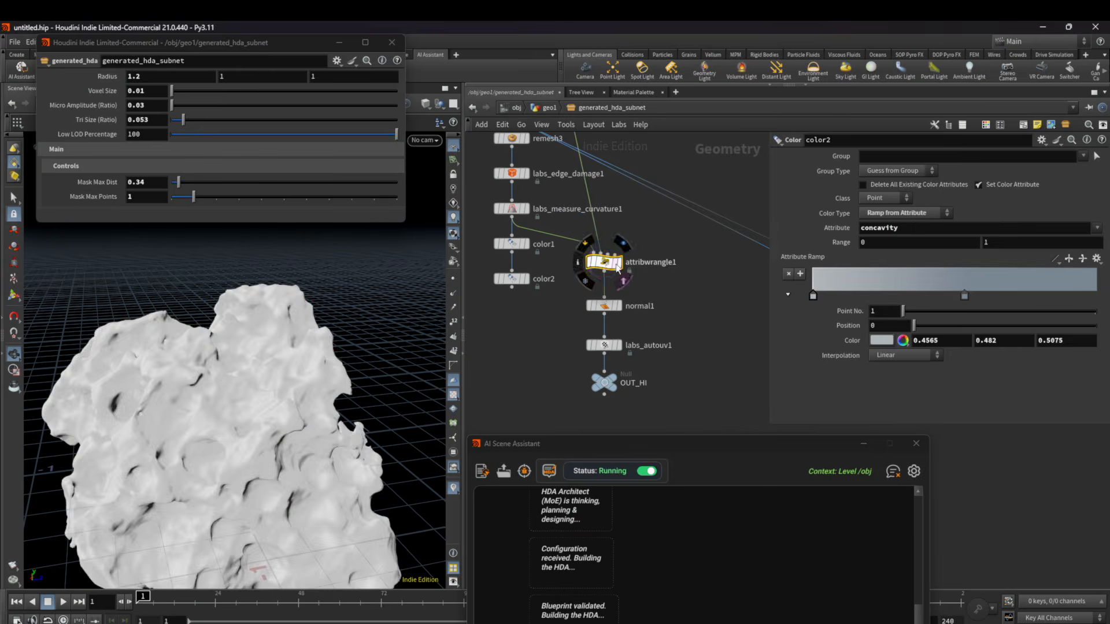
# Step: Check attribwrangle1 and labs_autouv1 in the branch beside the colour nodes
pyautogui.click(614, 263)
pyautogui.click(605, 347)
# Step: Set sphere1's X radius to 2.1 and Frequency to 4, and mountain1's Height to 3.78 and Element Size to 1.79
pyautogui.scroll(5, 374, 361)
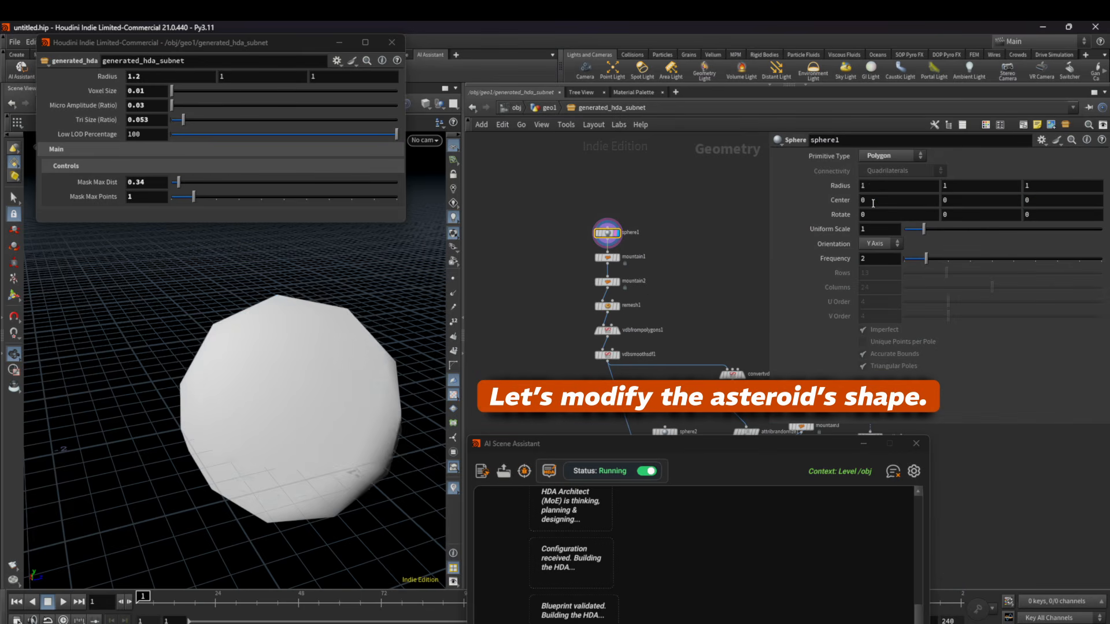
pyautogui.moveTo(271, 313); pyautogui.dragTo(348, 323)
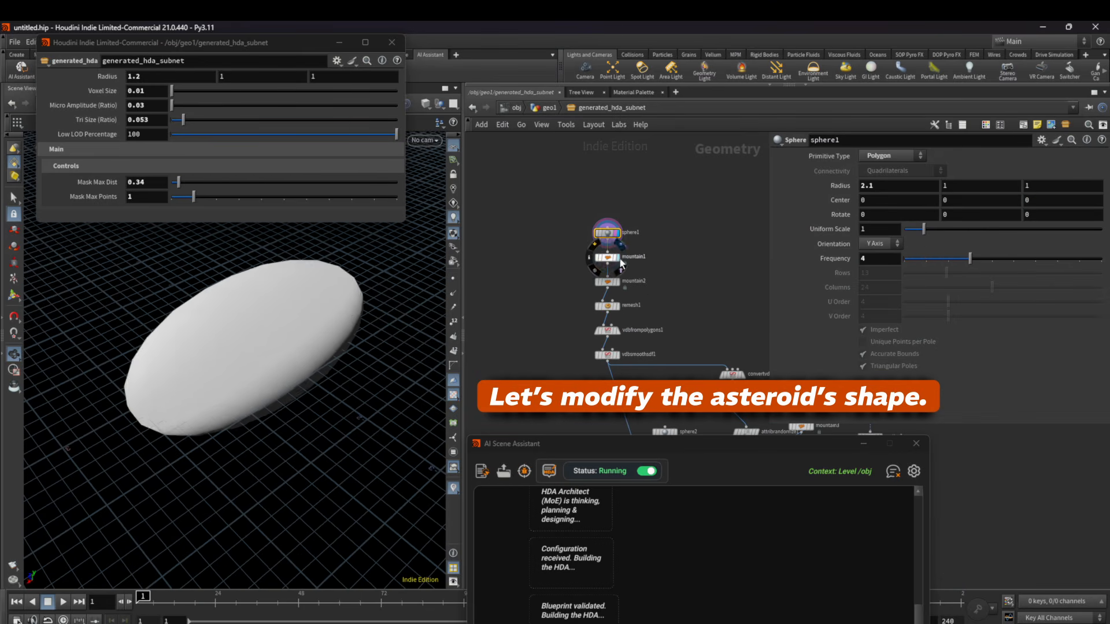
pyautogui.click(621, 263)
pyautogui.moveTo(924, 198); pyautogui.dragTo(917, 200)
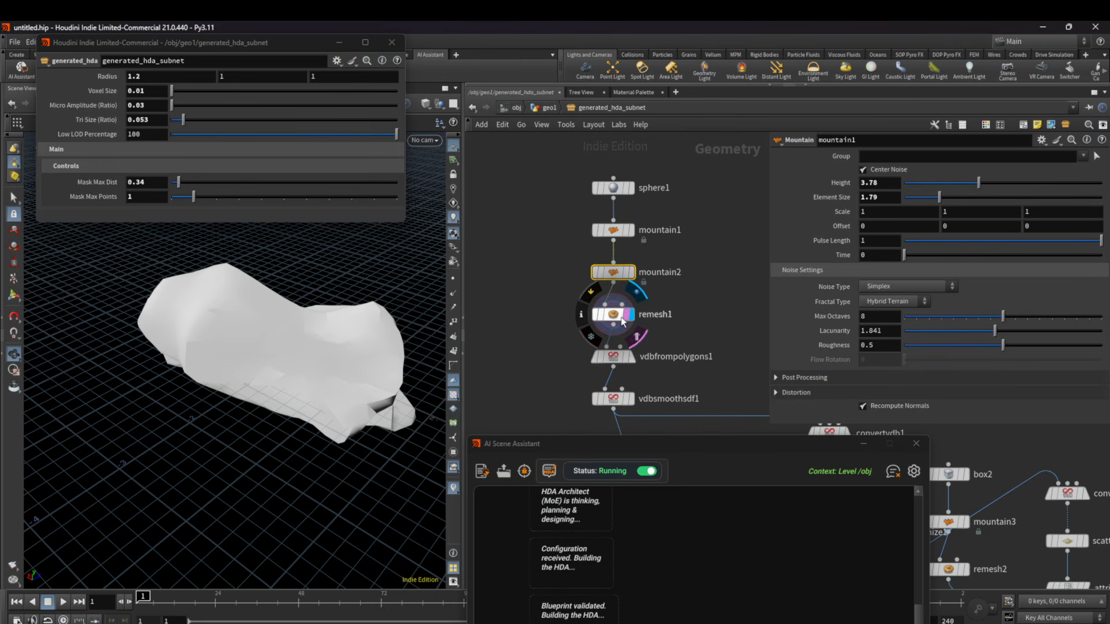
pyautogui.moveTo(278, 347); pyautogui.dragTo(364, 290)
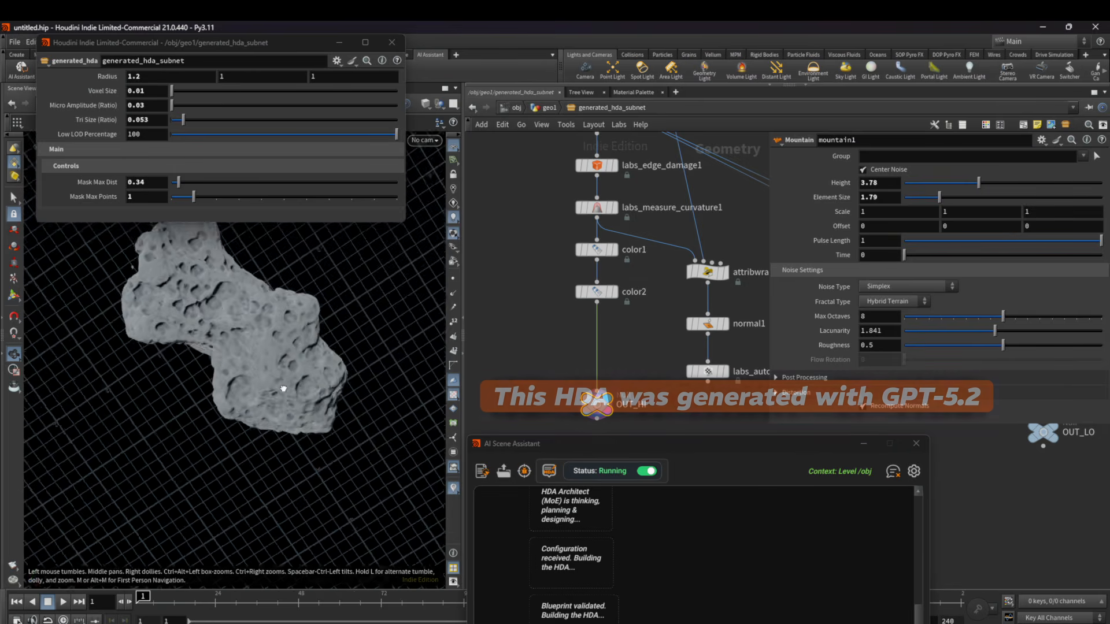
# Step: Insert a Labs Delete Small Parts node between color2 and OUT_HI
pyautogui.scroll(5, 364, 290)
pyautogui.scroll(-3, 535, 405)
pyautogui.press('Tab')
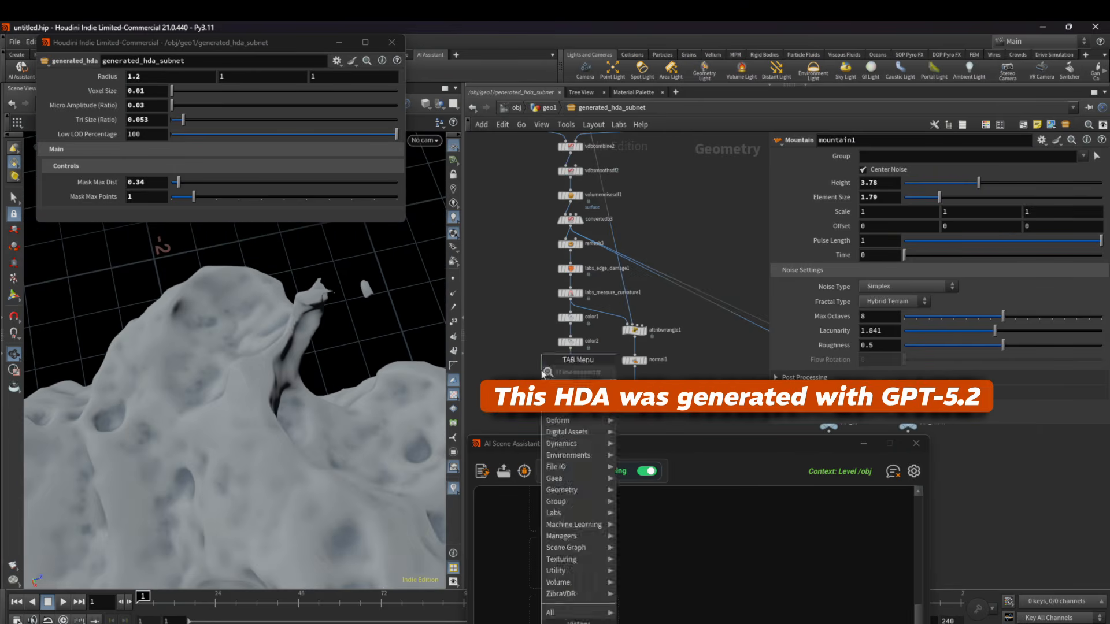
pyautogui.write('labs')
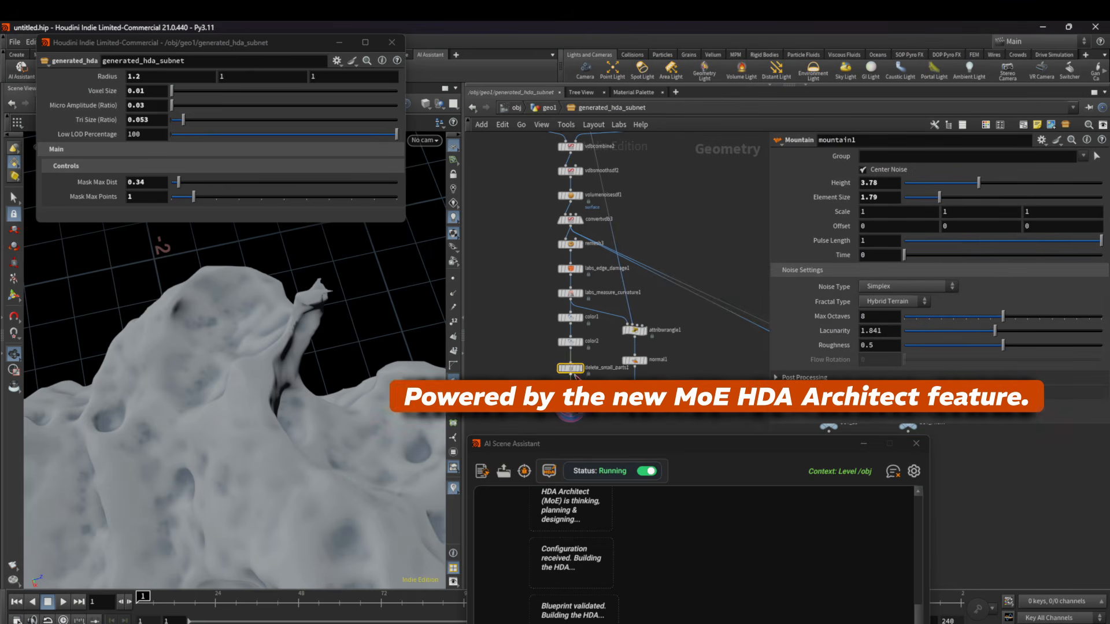
pyautogui.moveTo(323, 347); pyautogui.dragTo(289, 370)
# Step: Display vdbsmoothsdf1 and set mountain2's Height to 0.82 with Element Size 1.63
pyautogui.scroll(-4, 285, 323)
pyautogui.scroll(-4, 596, 223)
pyautogui.scroll(3, 555, 256)
pyautogui.click(580, 302)
pyautogui.moveTo(300, 427); pyautogui.dragTo(248, 362)
pyautogui.moveTo(566, 163); pyautogui.dragTo(584, 222, button='middle')
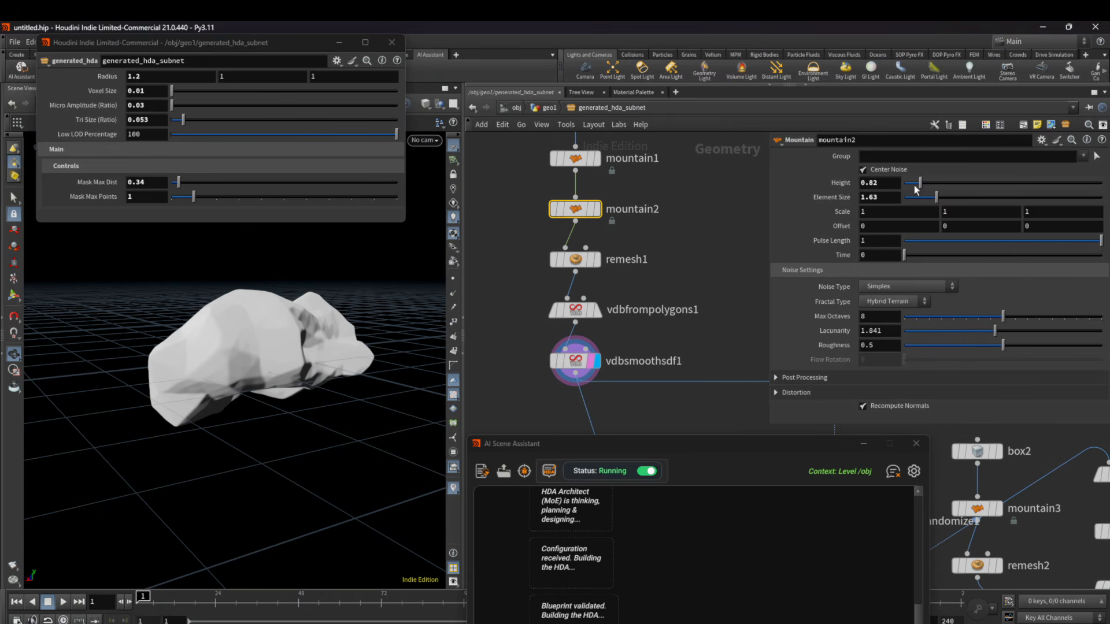
pyautogui.click(584, 232)
# Step: Select sphere1 and examine the OUT_HI asteroid from several angles
pyautogui.moveTo(319, 342); pyautogui.dragTo(324, 294)
pyautogui.click(577, 177)
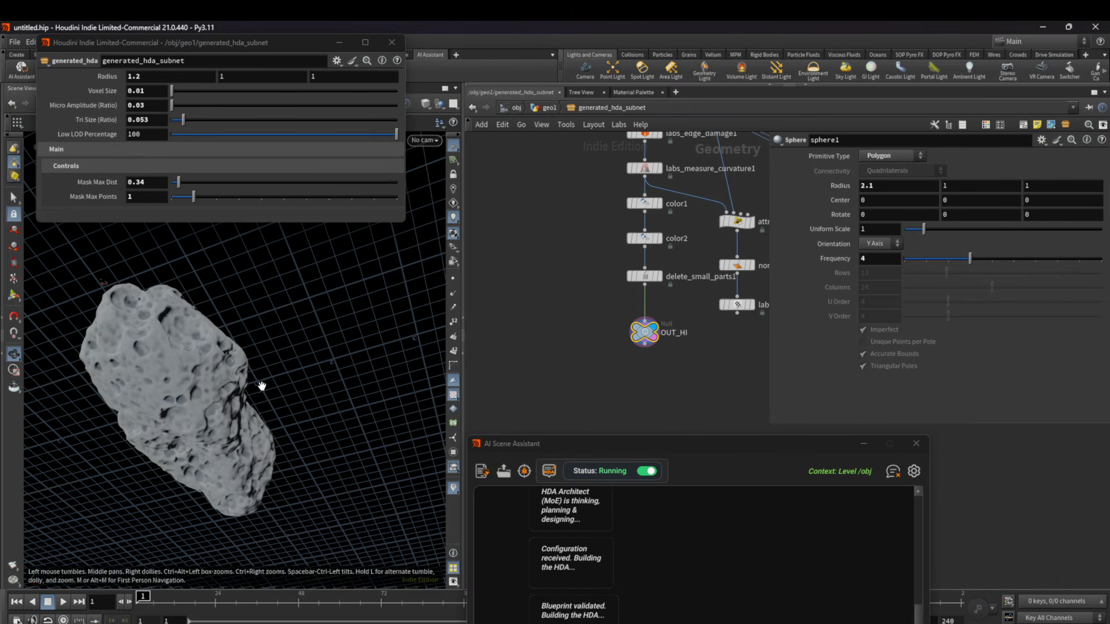
pyautogui.moveTo(258, 384); pyautogui.dragTo(307, 347)
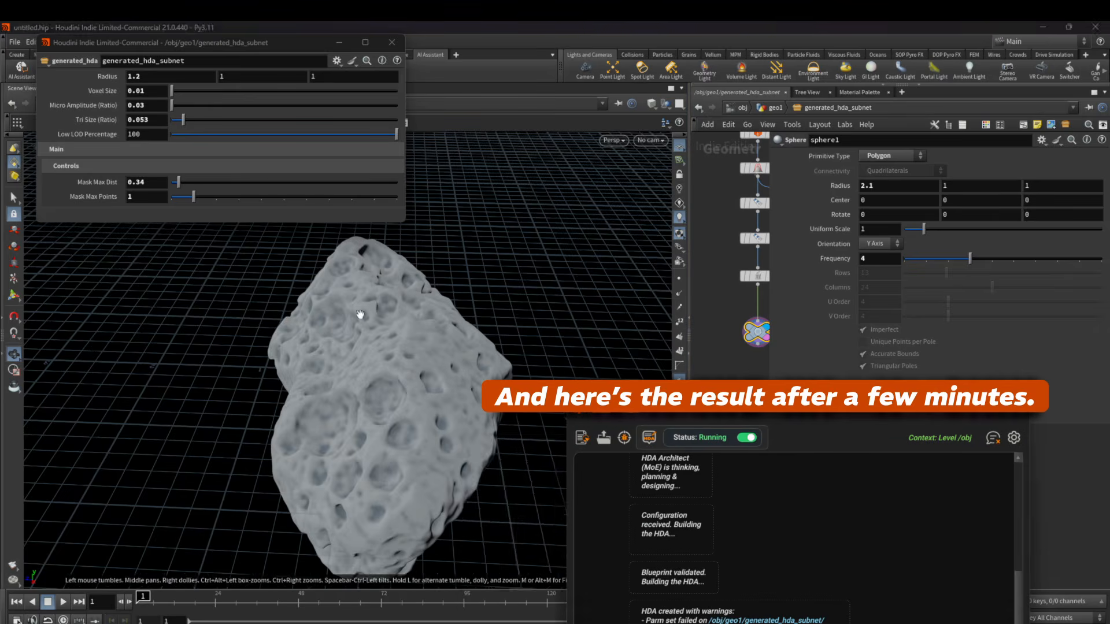
pyautogui.moveTo(360, 314); pyautogui.dragTo(254, 347)
# Step: Set sphere1's X radius to 2.9 and review the elongated asteroid at OUT_HI
pyautogui.scroll(-3, 730, 358)
pyautogui.moveTo(734, 382); pyautogui.dragTo(723, 325, button='middle')
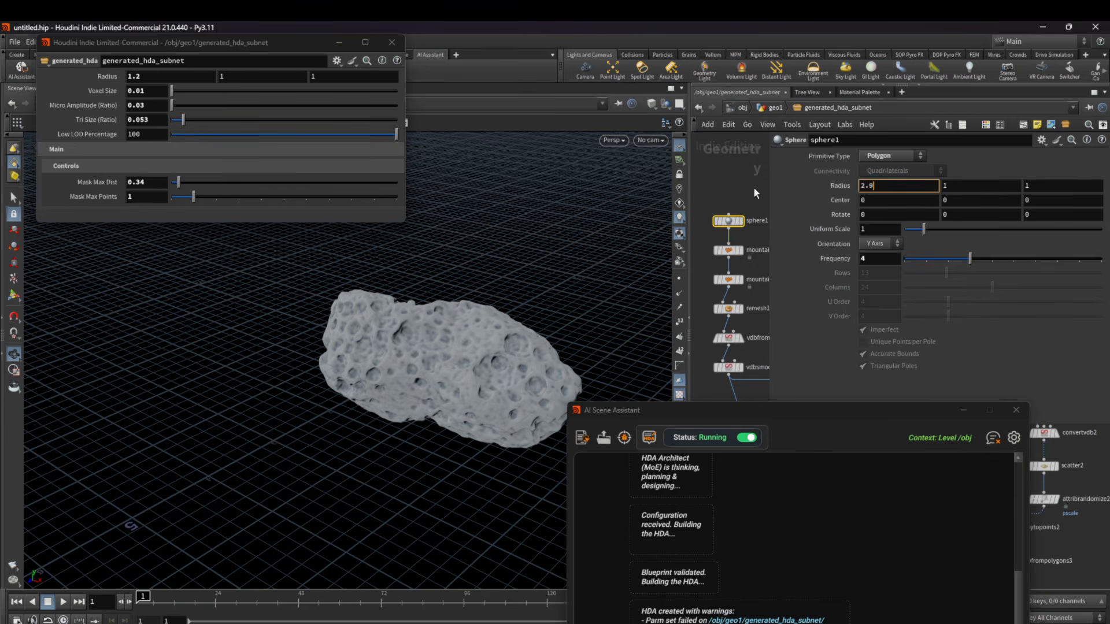
pyautogui.moveTo(440, 380); pyautogui.dragTo(205, 440)
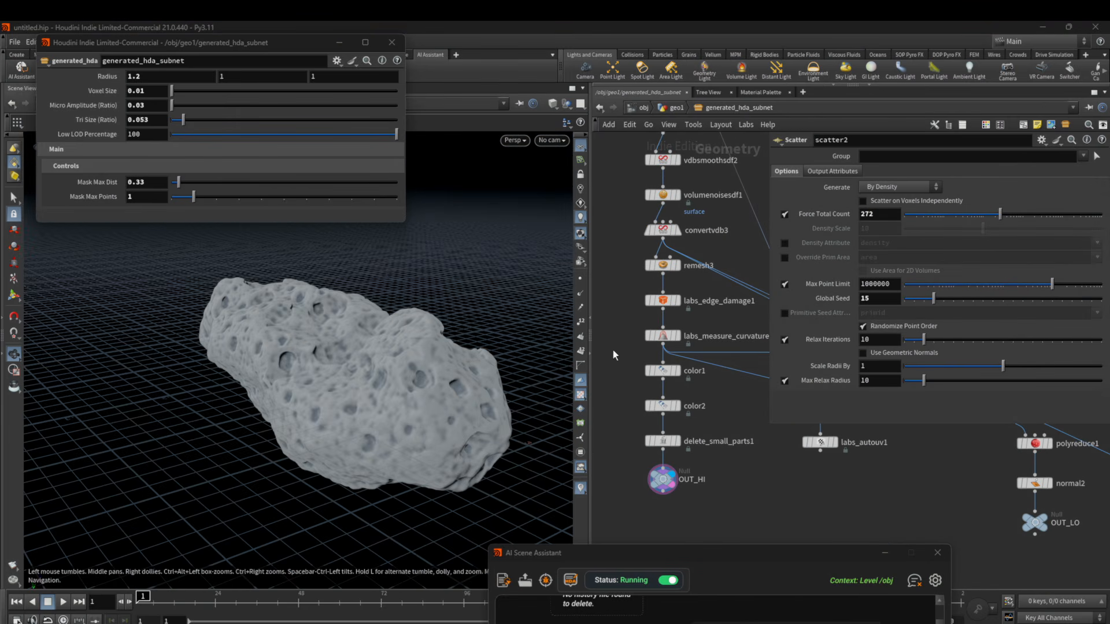
pyautogui.moveTo(396, 389); pyautogui.dragTo(389, 372)
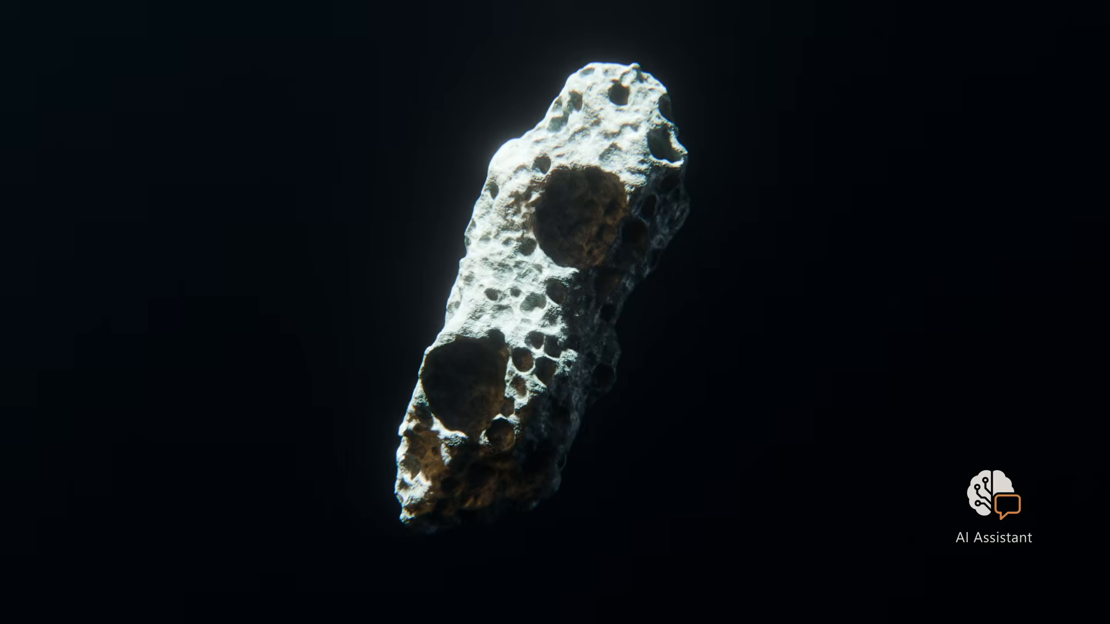